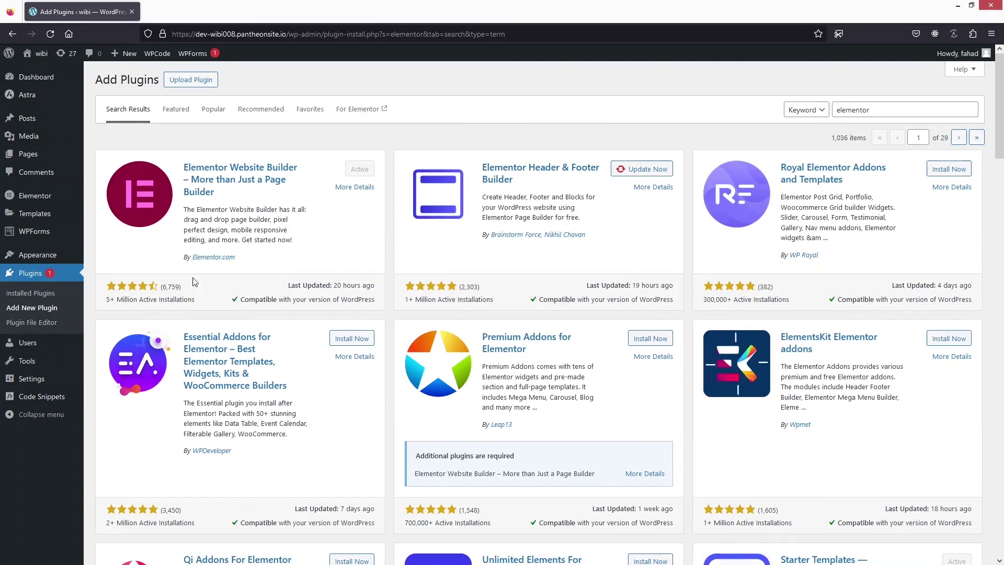
- Start a new template in Elementor Header & Footer Builder, skipping the introductory survey
{"action": "mouse_move", "coordinate": [46, 260]}
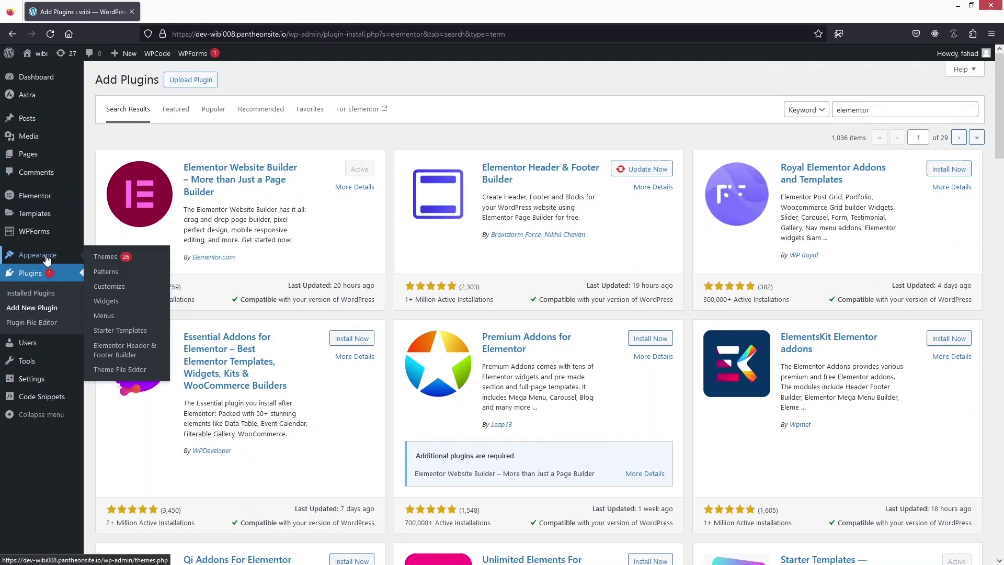
{"action": "left_click", "coordinate": [148, 355]}
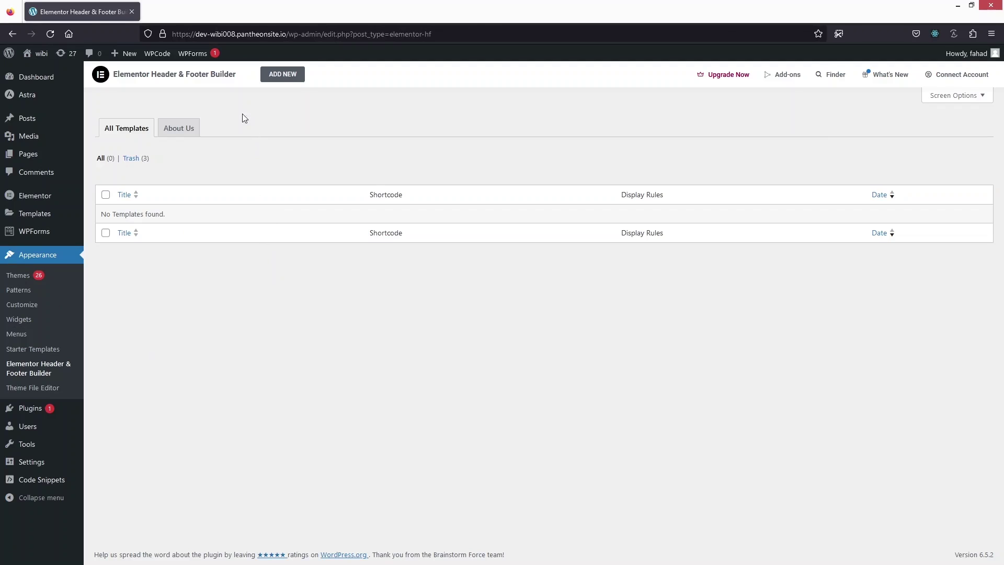
{"action": "left_click", "coordinate": [282, 77]}
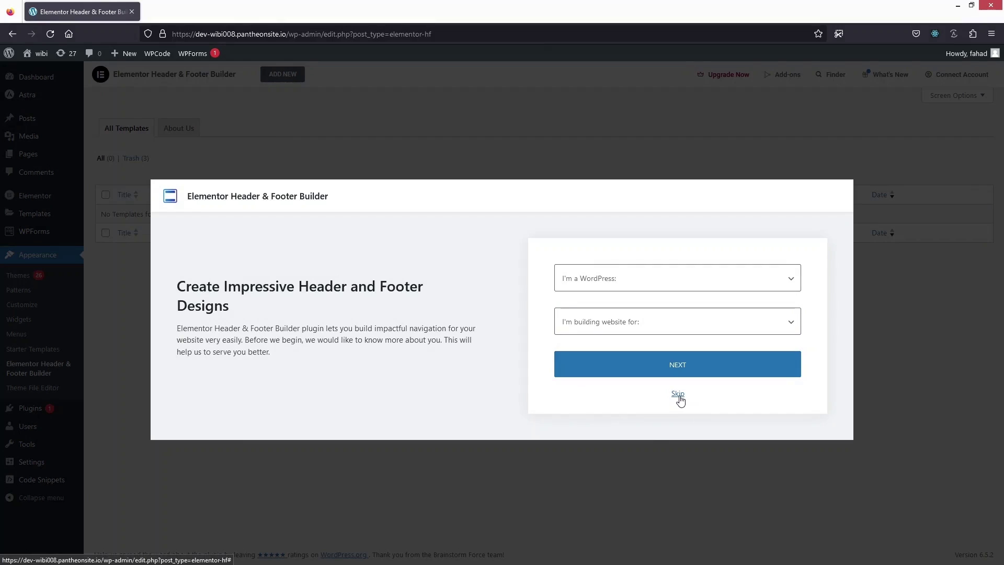
{"action": "left_click", "coordinate": [677, 394]}
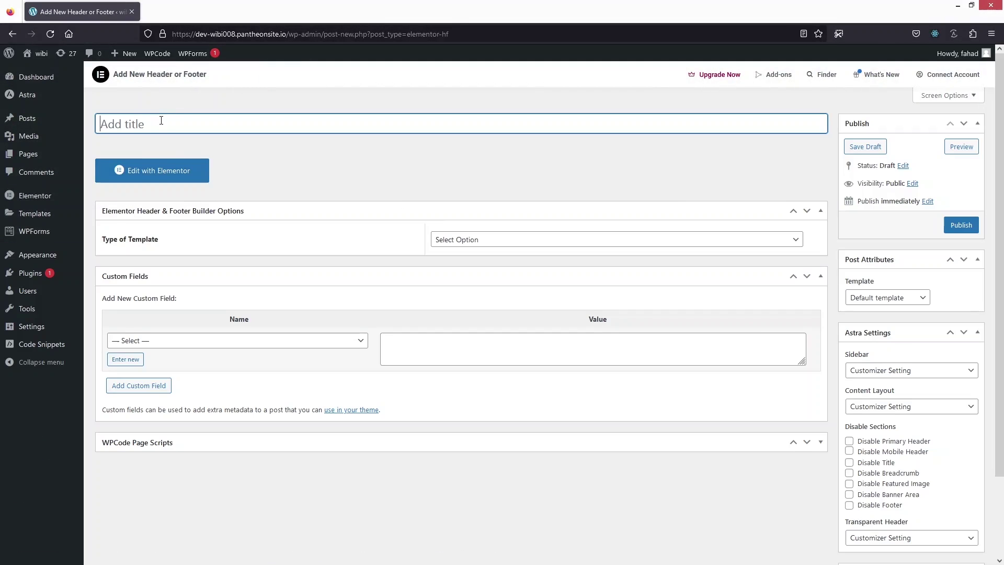
- Title the template "Responsive Header", make it a Header displayed on the Entire Website, and publish it
{"action": "type", "text": "Responsive Header"}
{"action": "left_click", "coordinate": [512, 244]}
{"action": "left_click", "coordinate": [472, 270]}
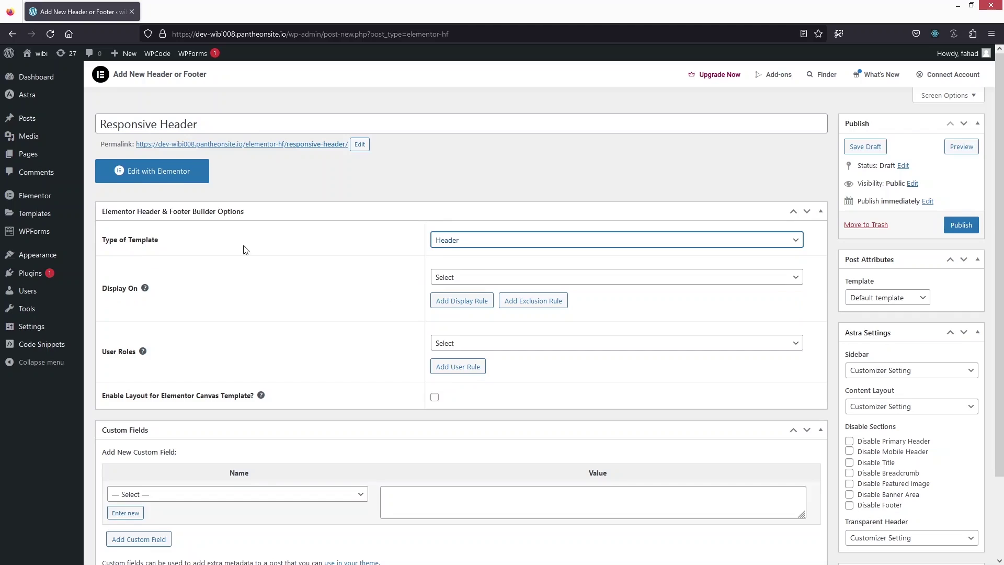
{"action": "left_click", "coordinate": [471, 279]}
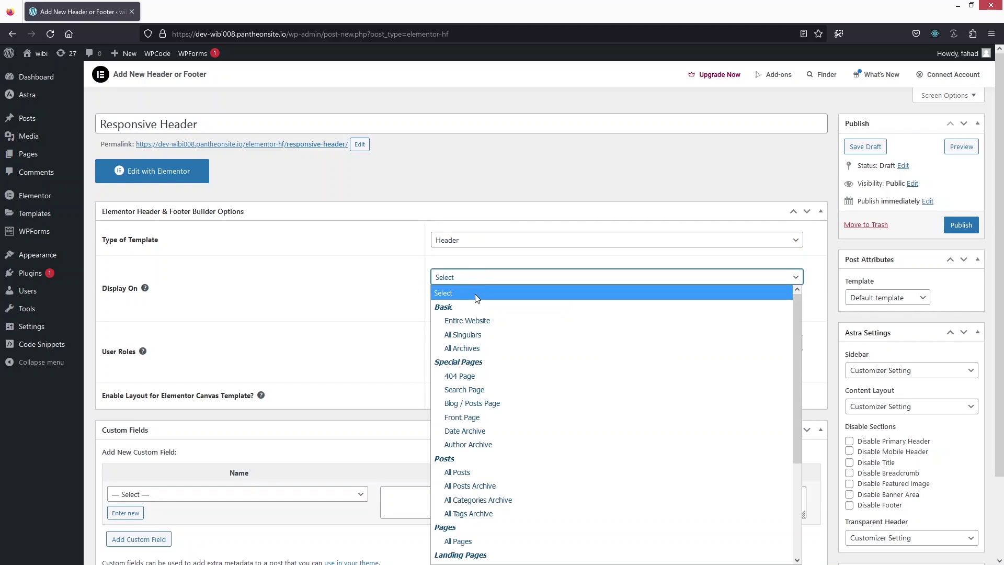
{"action": "left_click", "coordinate": [475, 321]}
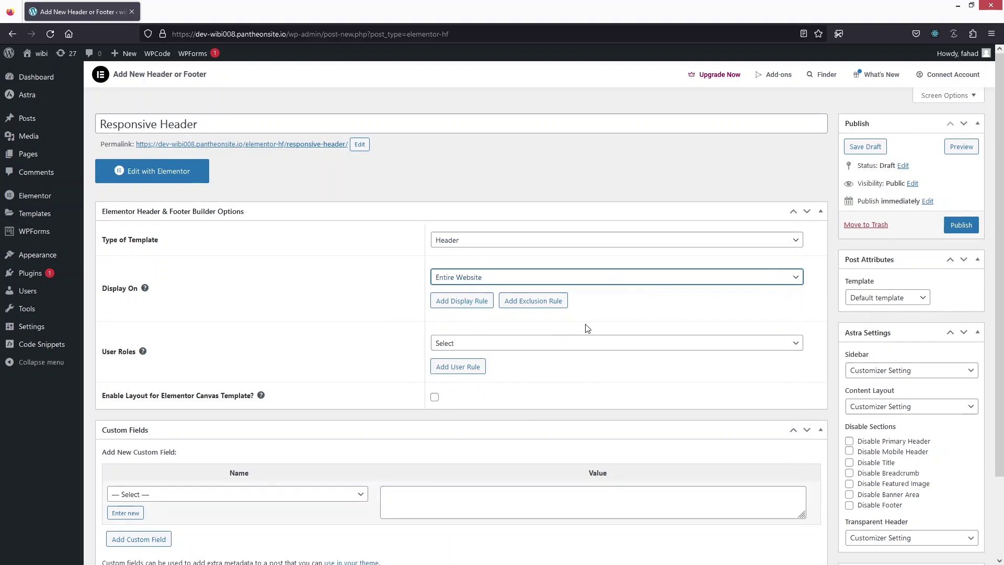
{"action": "left_click", "coordinate": [961, 226]}
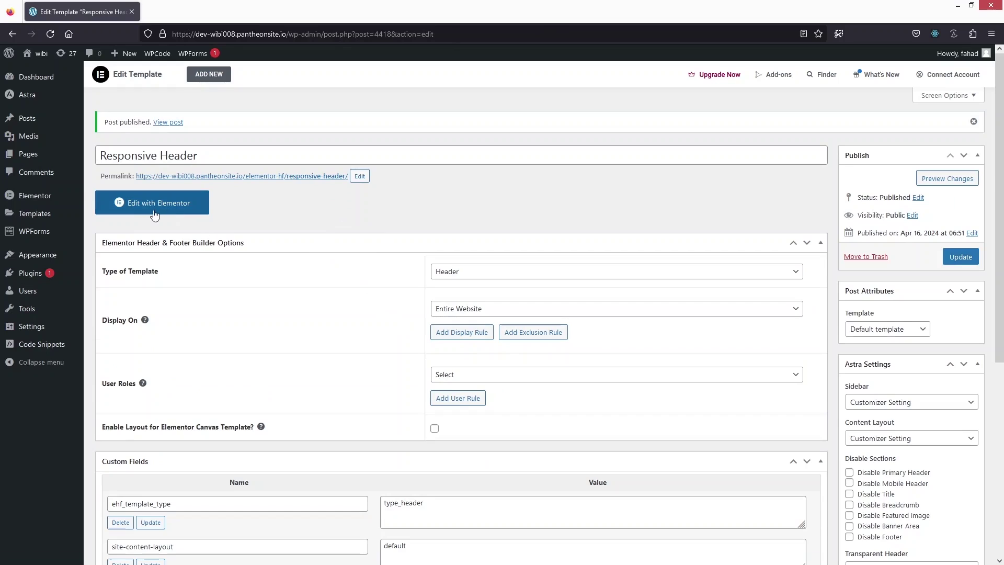
- Edit the template with Elementor and add a Full Width flexbox container with a narrow, wide, narrow three-column structure
{"action": "left_click", "coordinate": [138, 210]}
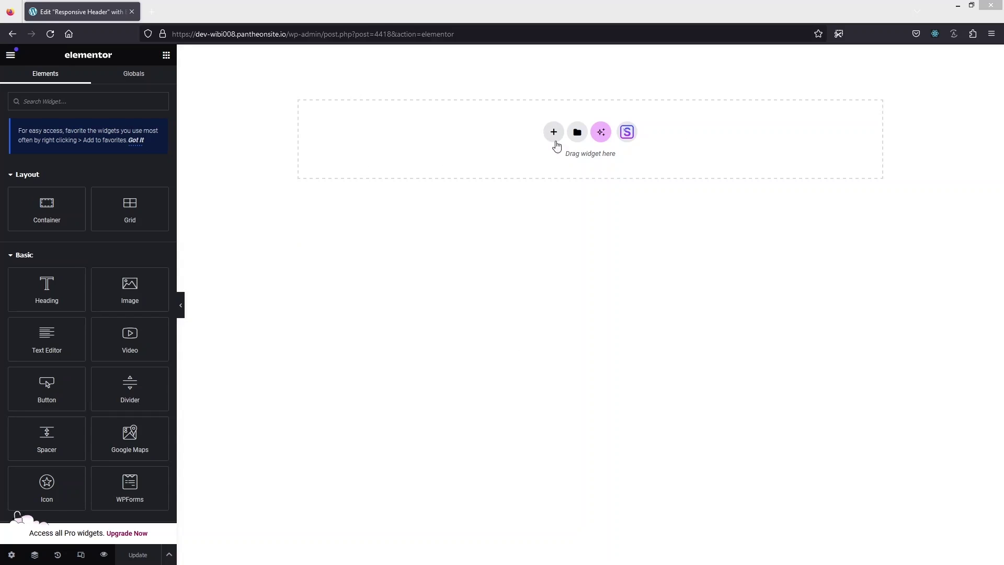
{"action": "left_click", "coordinate": [553, 134]}
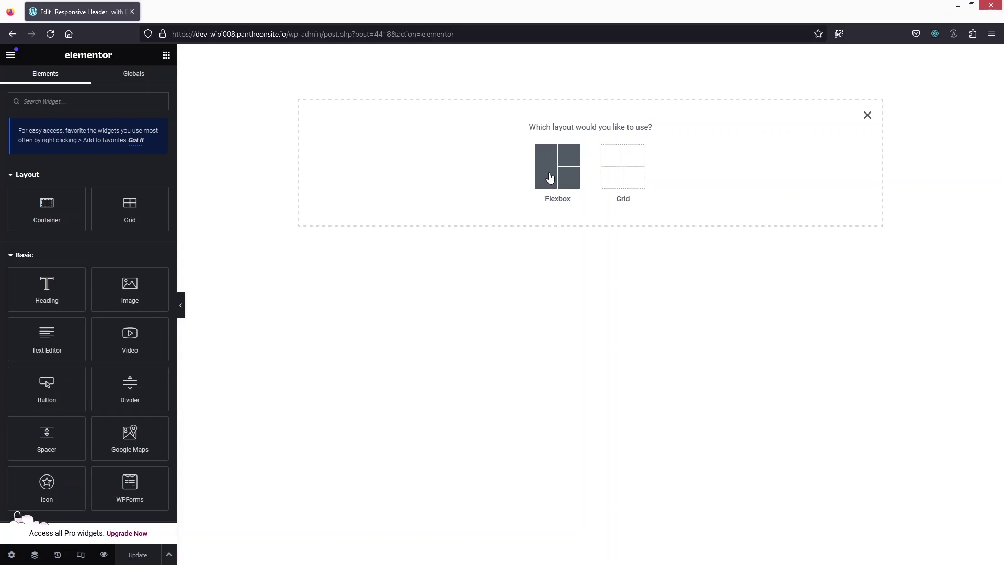
{"action": "left_click", "coordinate": [548, 178]}
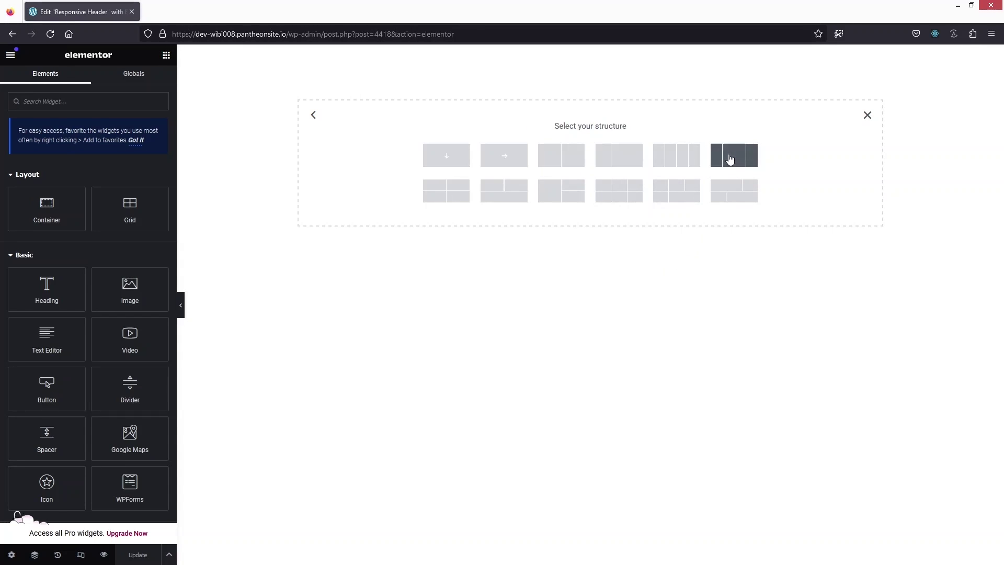
{"action": "left_click", "coordinate": [730, 158]}
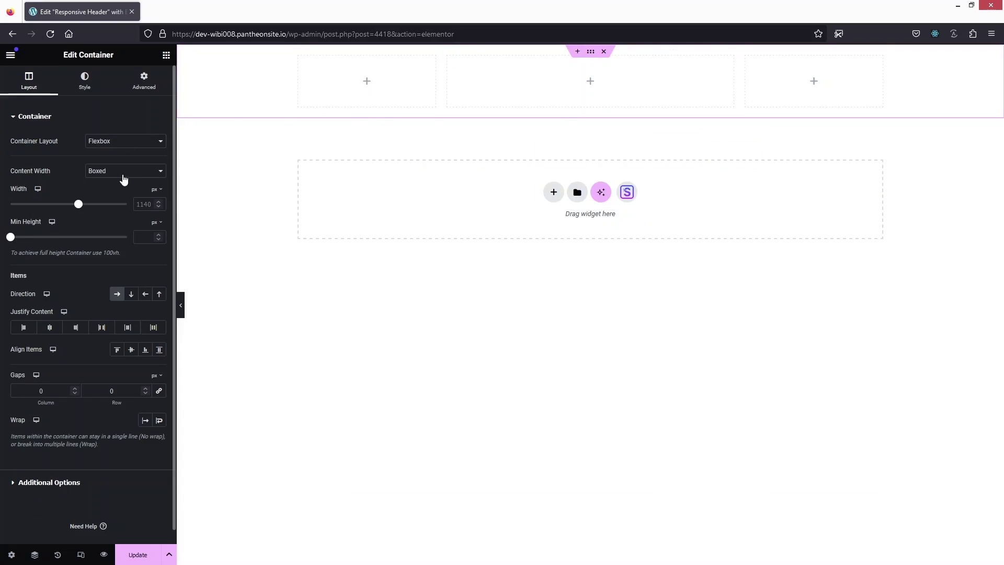
{"action": "left_click", "coordinate": [102, 171]}
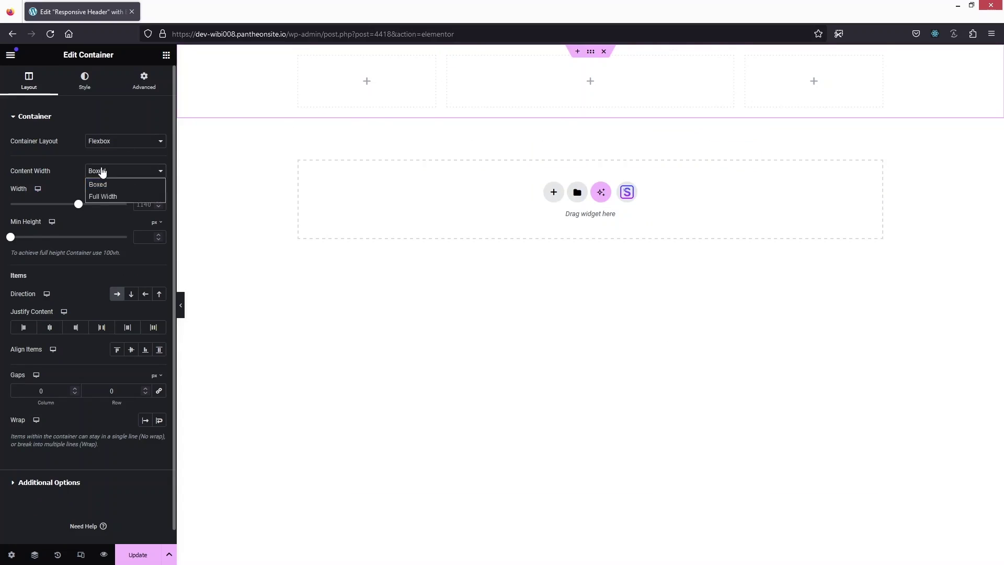
{"action": "left_click", "coordinate": [116, 199]}
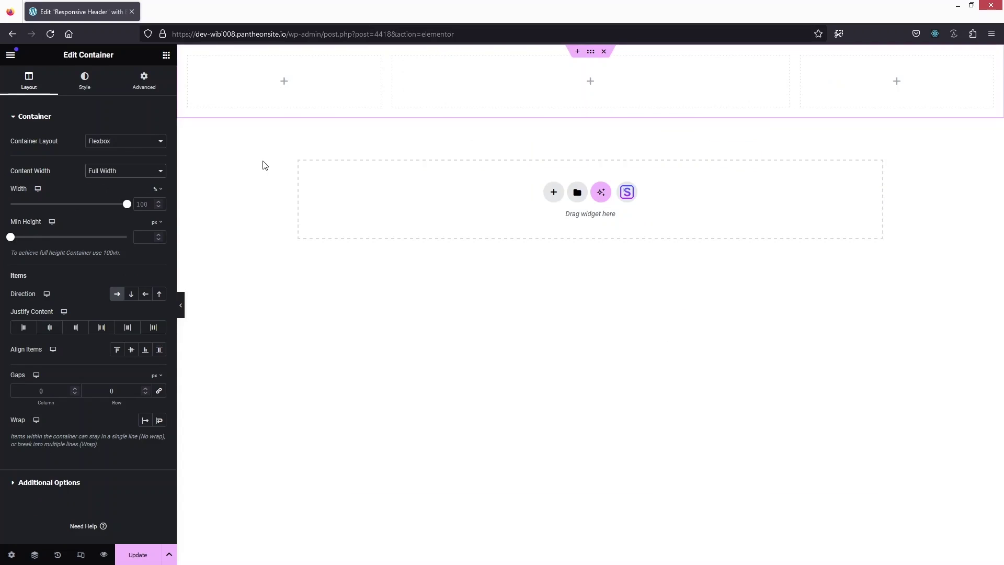
- Set the padding of all three column containers to 0 px on every side
{"action": "left_click", "coordinate": [188, 57]}
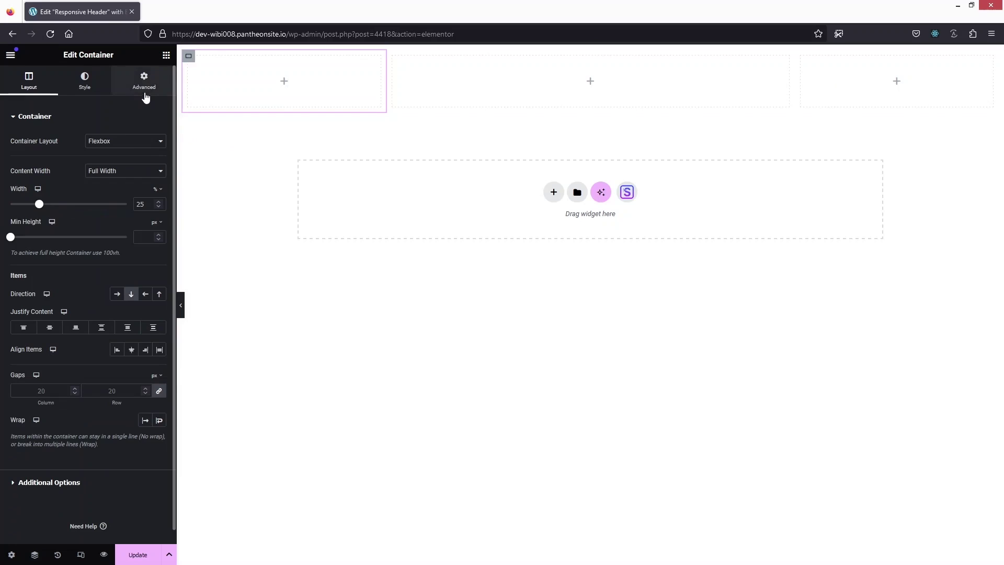
{"action": "left_click", "coordinate": [144, 88]}
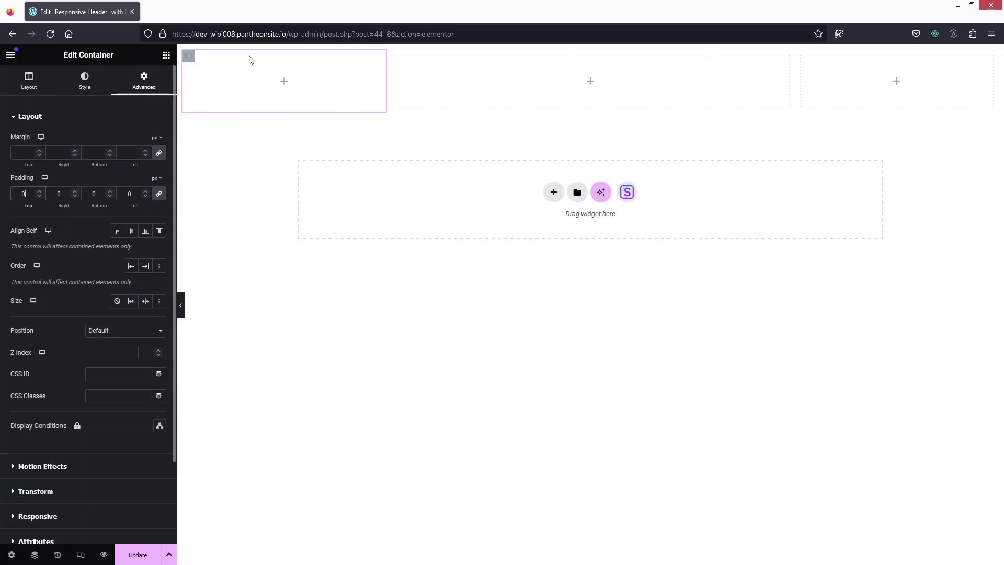
{"action": "left_click", "coordinate": [393, 56]}
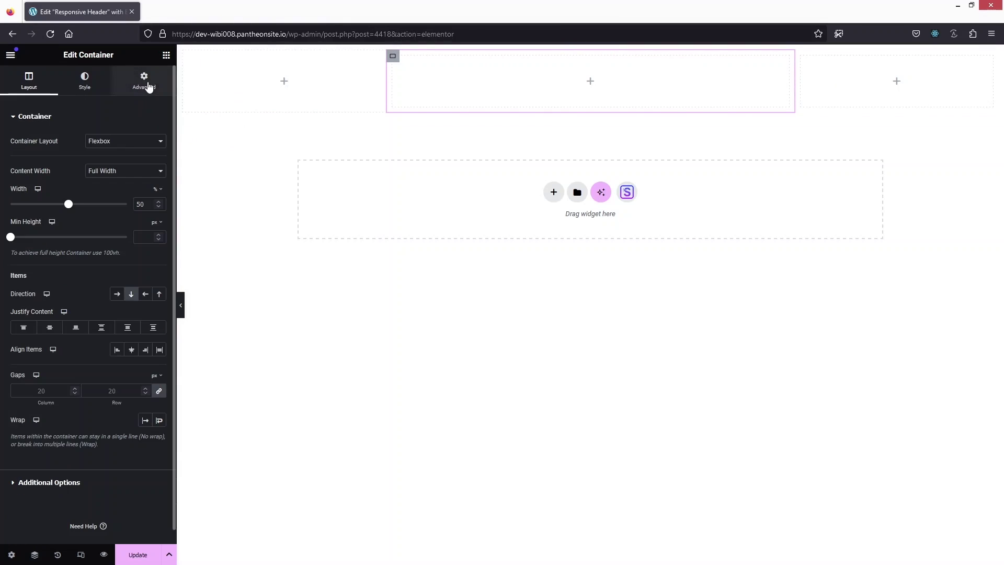
{"action": "left_click", "coordinate": [145, 83]}
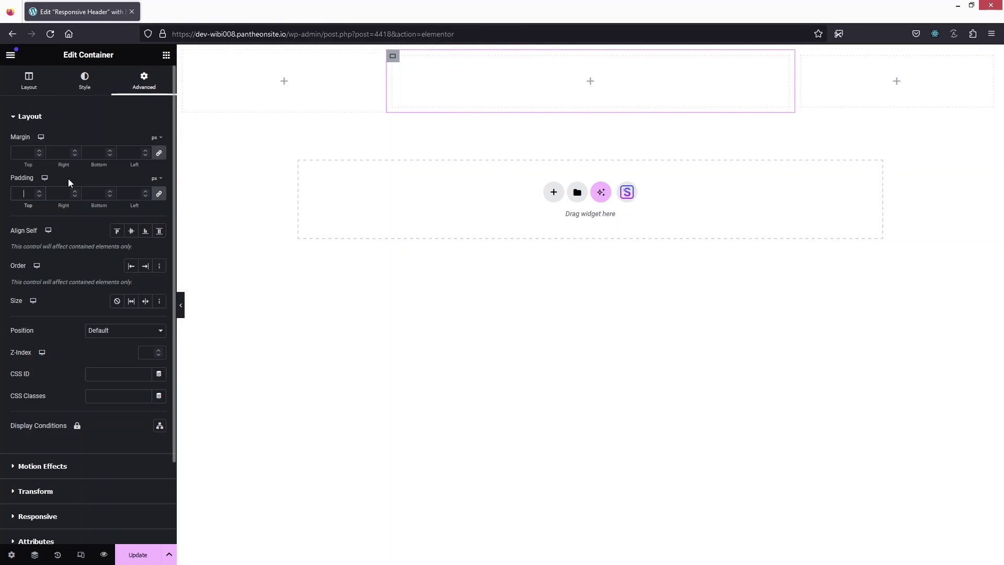
{"action": "left_click", "coordinate": [801, 56]}
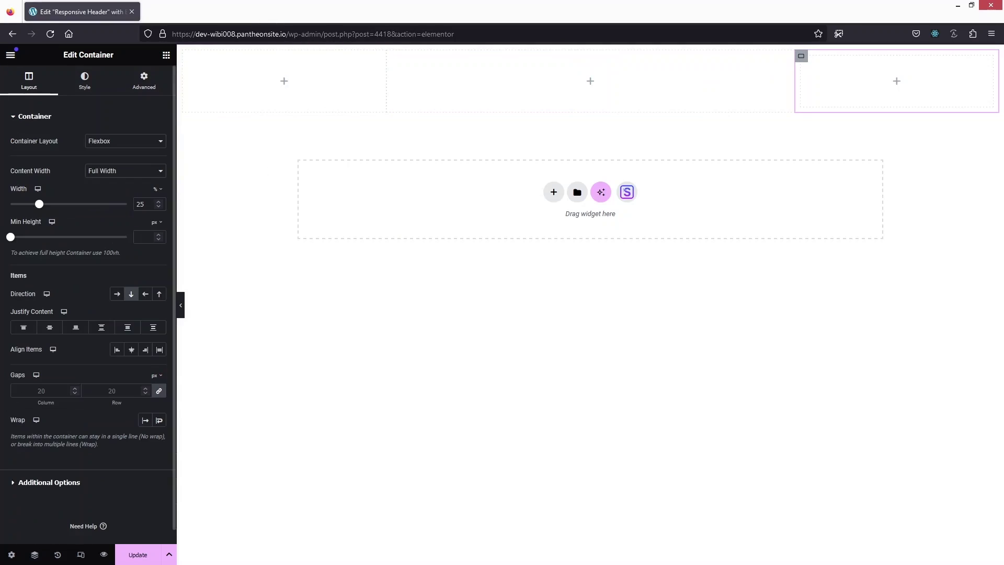
{"action": "left_click", "coordinate": [145, 83]}
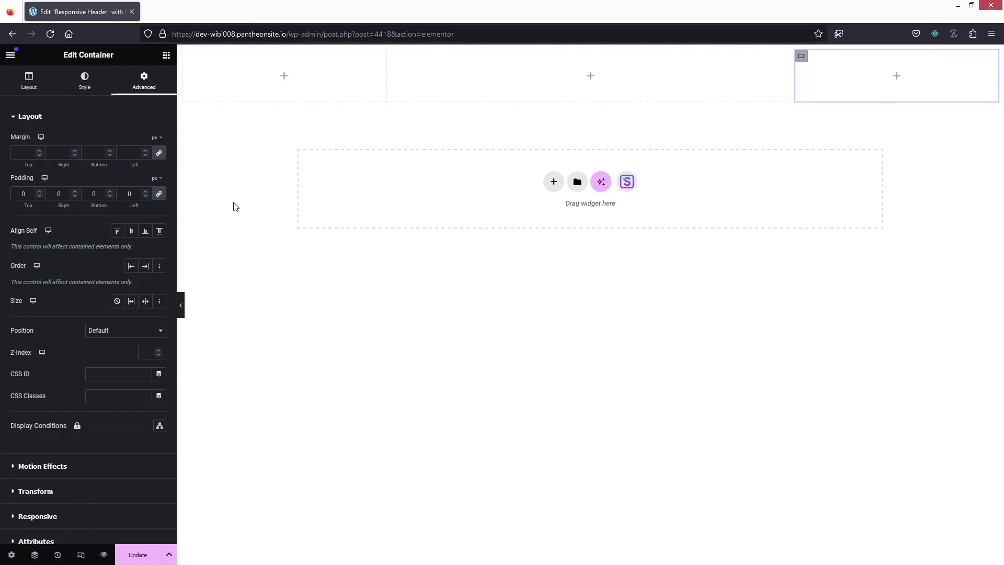
- Add an Image widget to the first column and fill it with logo-white-1.png from the media library
{"action": "left_click", "coordinate": [166, 55]}
{"action": "left_click_drag", "start_coordinate": [129, 290], "coordinate": [258, 76]}
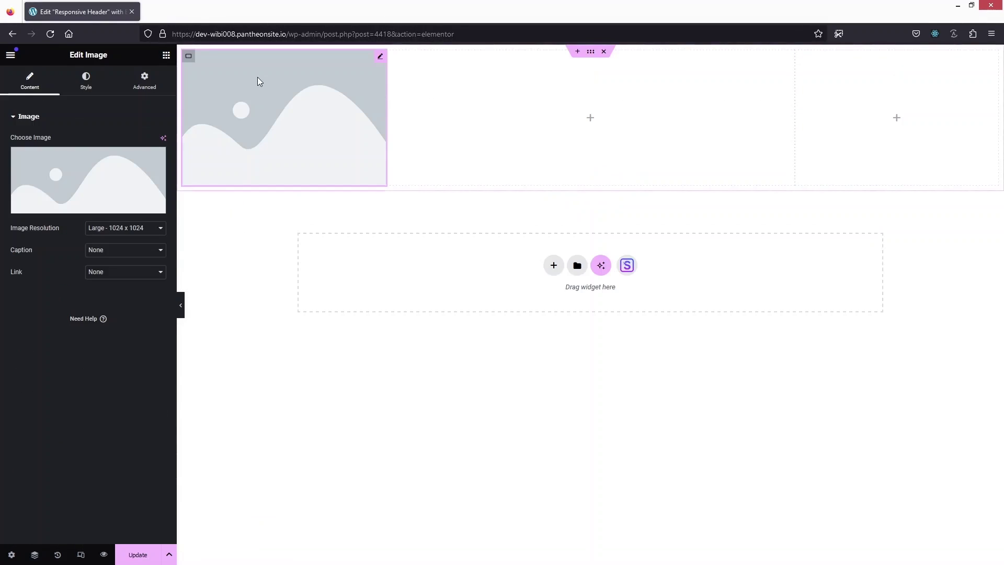
{"action": "left_click", "coordinate": [111, 176]}
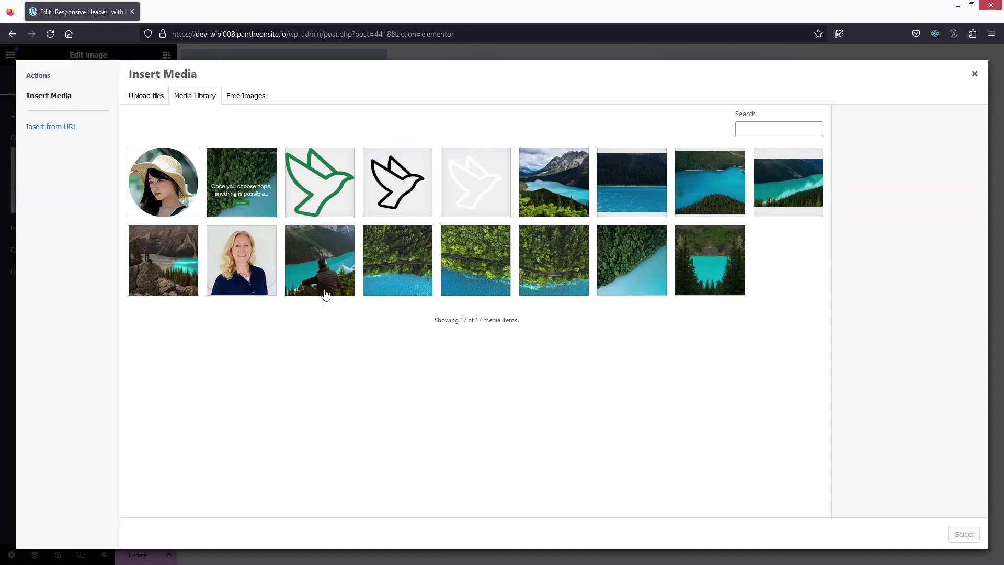
{"action": "left_click", "coordinate": [477, 189]}
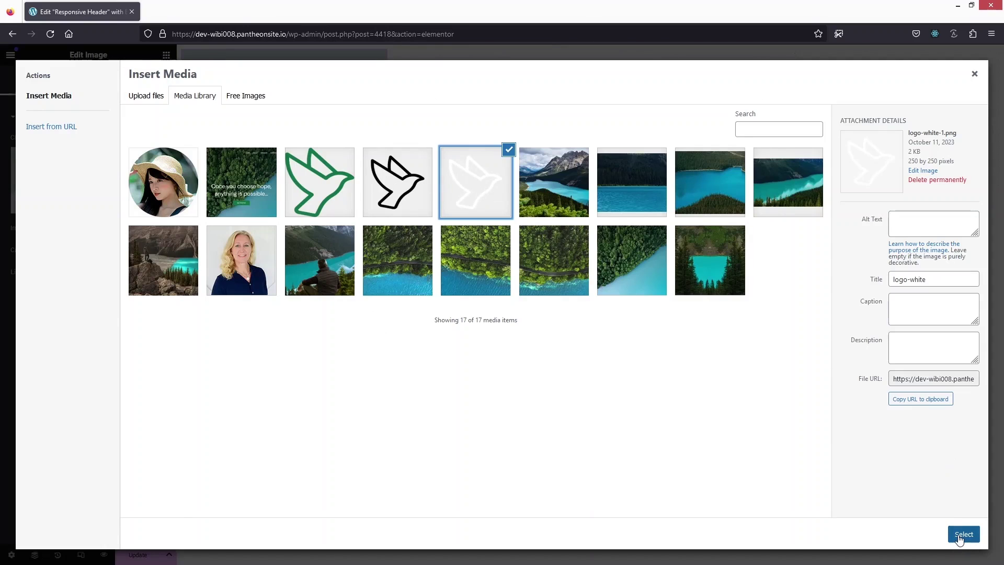
{"action": "left_click", "coordinate": [963, 534]}
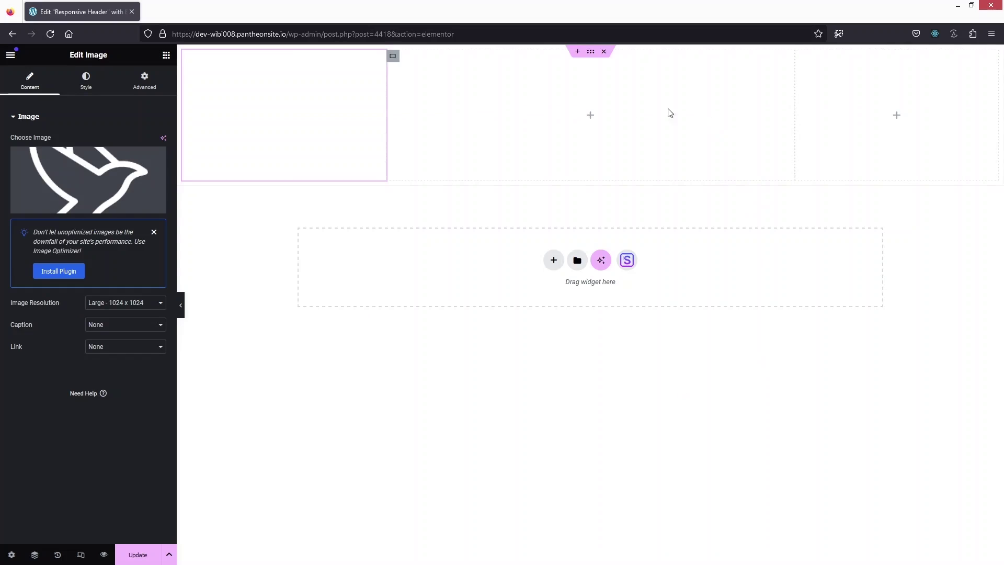
- Give the outer header container a classic background in solid black
{"action": "left_click", "coordinate": [590, 51]}
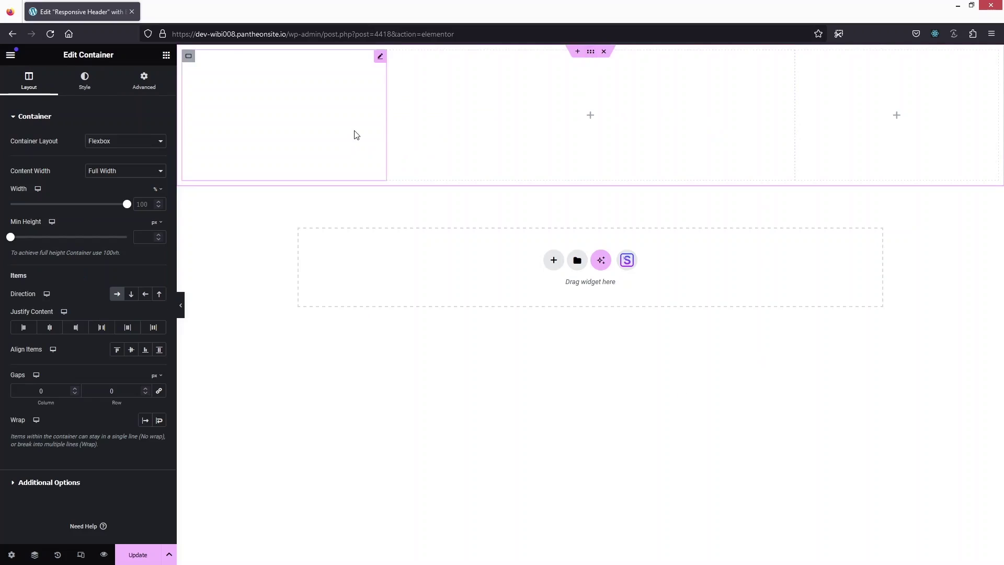
{"action": "left_click", "coordinate": [84, 81]}
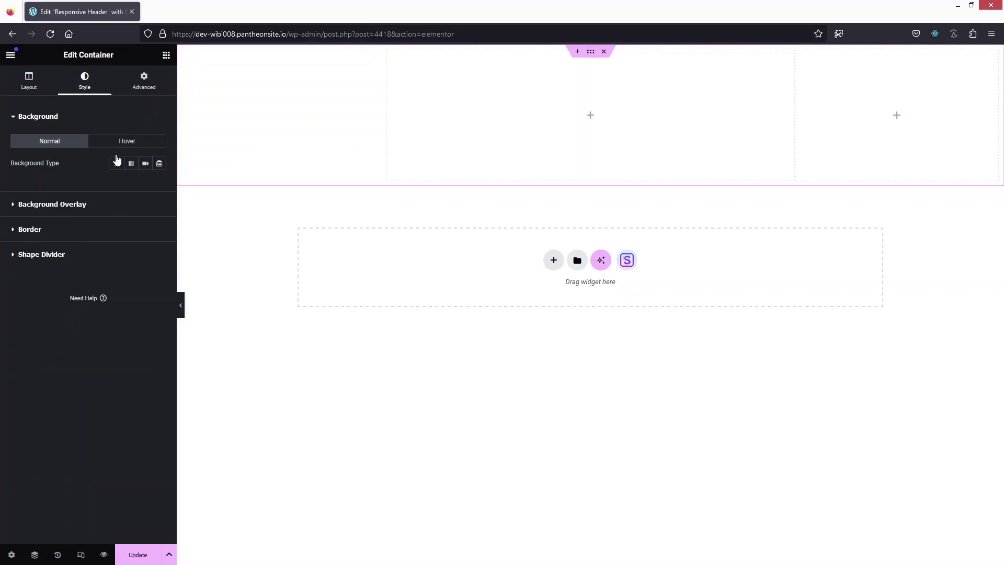
{"action": "left_click", "coordinate": [117, 163]}
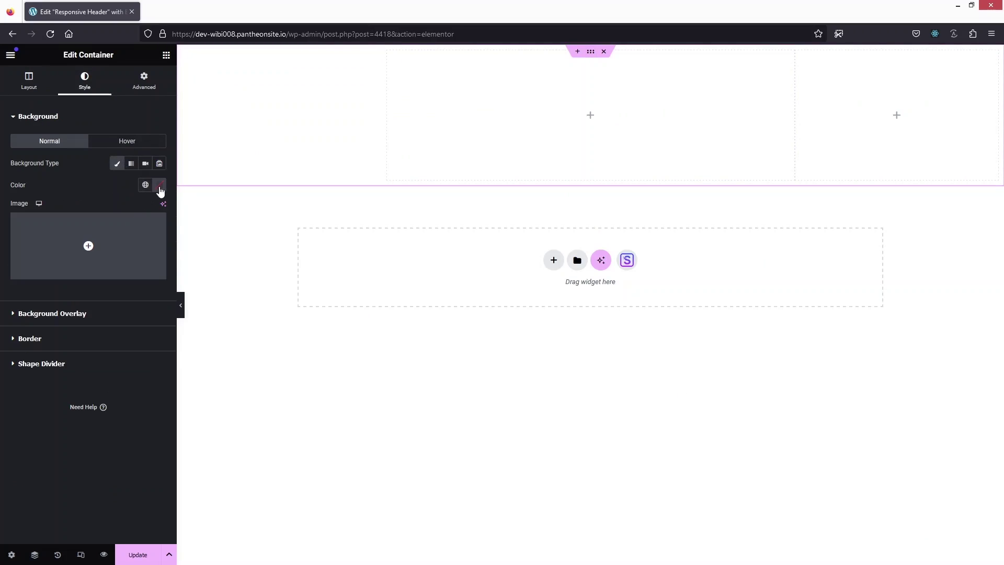
{"action": "left_click", "coordinate": [159, 184]}
{"action": "left_click", "coordinate": [289, 170]}
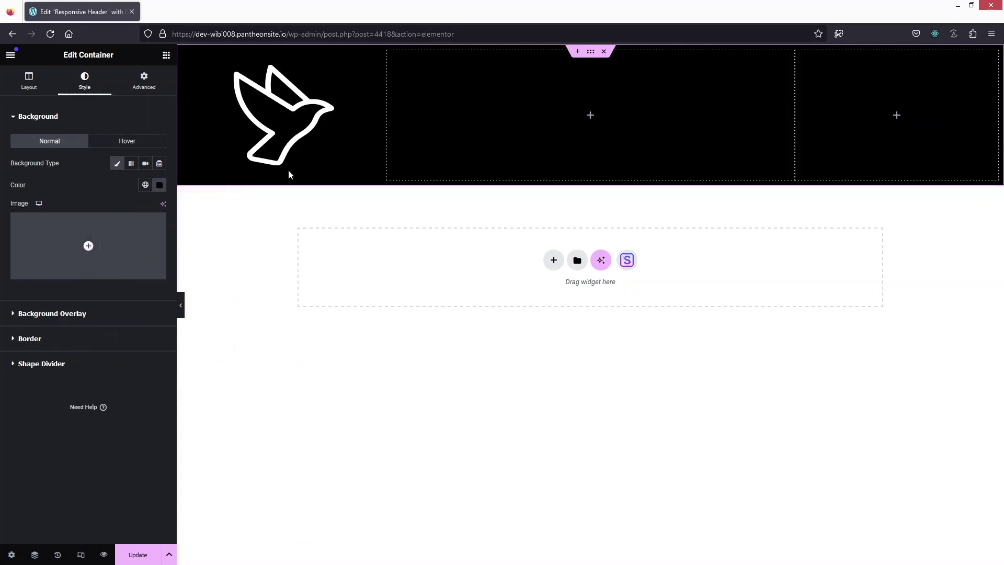
- Switch the logo image's width unit to pixels and set the width to 100 px
{"action": "left_click", "coordinate": [200, 115]}
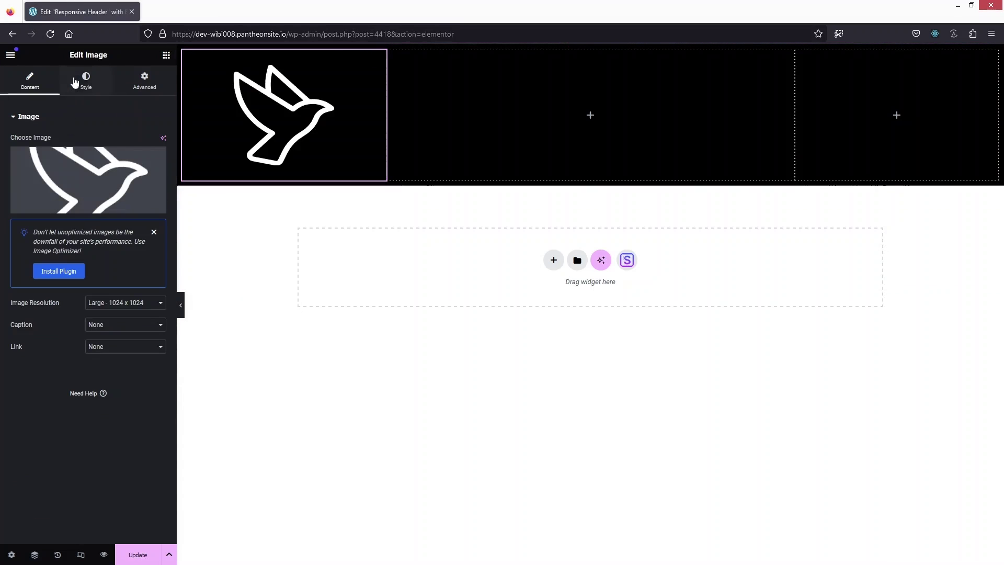
{"action": "left_click", "coordinate": [84, 82]}
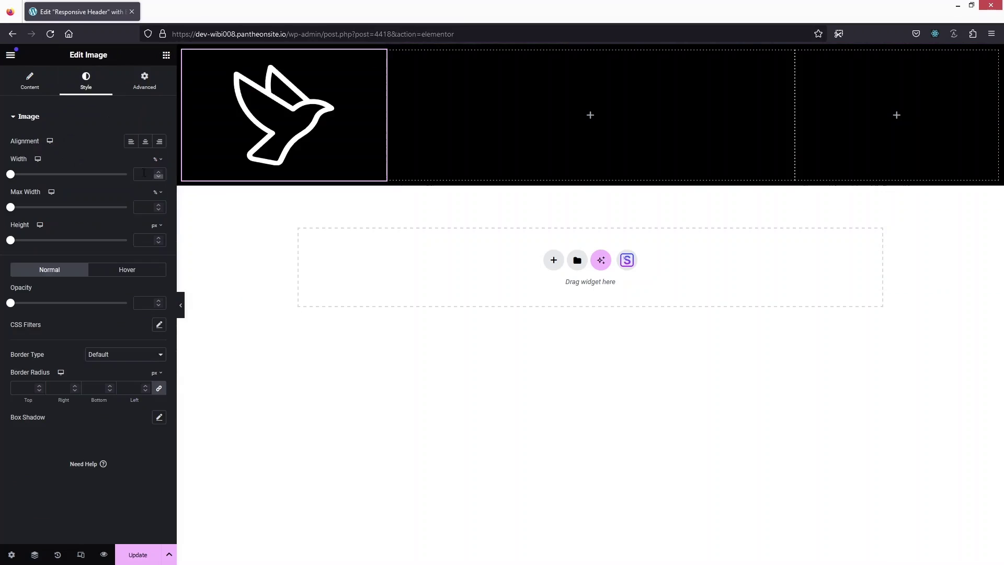
{"action": "left_click", "coordinate": [156, 162]}
{"action": "left_click", "coordinate": [146, 175]}
{"action": "type", "text": "100"}
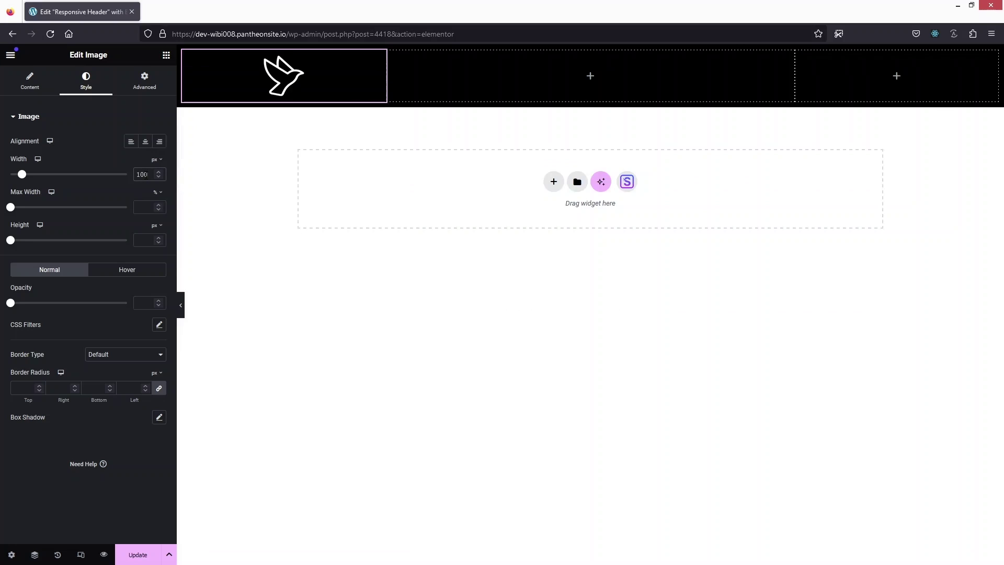
- Try logo image widths of 80 px and 60 px
{"action": "key", "text": "BackSpace"}
{"action": "key", "text": "BackSpace"}
{"action": "key", "text": "BackSpace"}
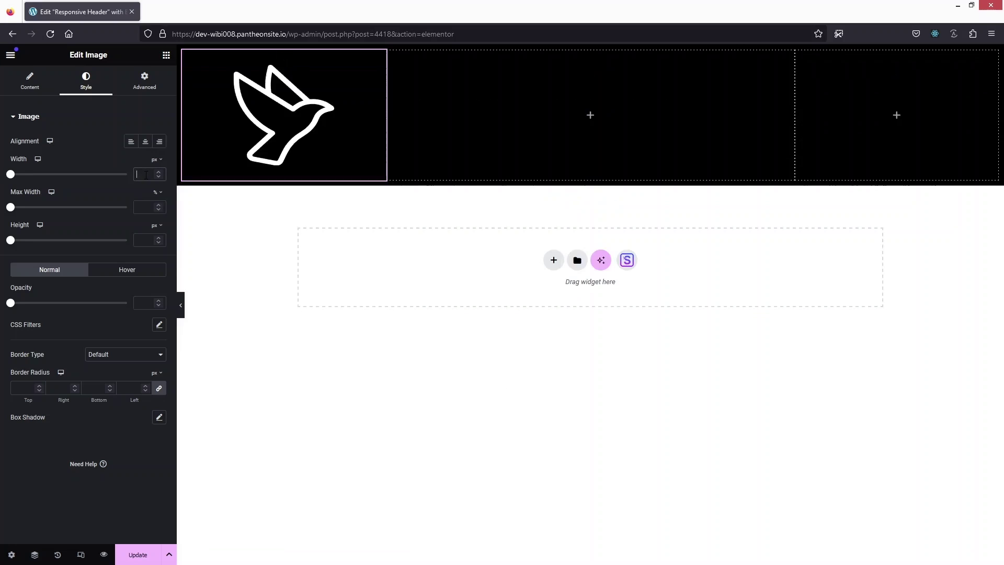
{"action": "type", "text": "80"}
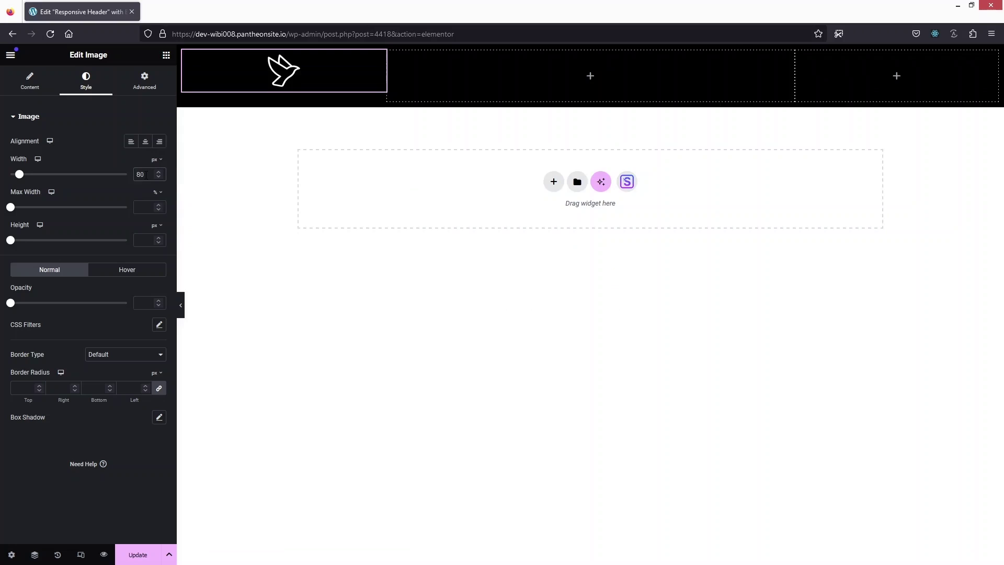
{"action": "key", "text": "BackSpace"}
{"action": "key", "text": "BackSpace"}
{"action": "type", "text": "60"}
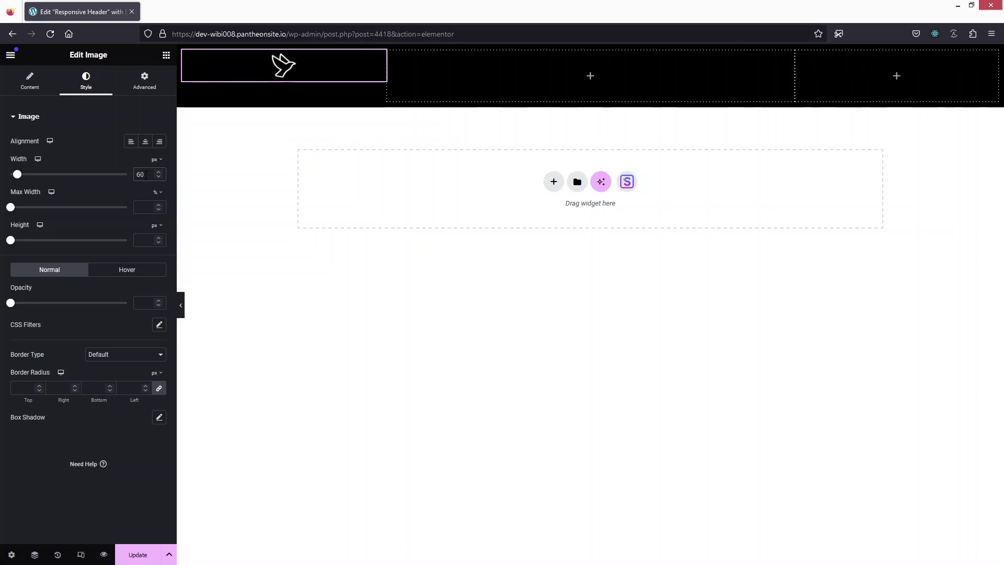
- Set the logo image's width to 70 px
{"action": "key", "text": "Left"}
{"action": "key", "text": "BackSpace"}
{"action": "type", "text": "7"}
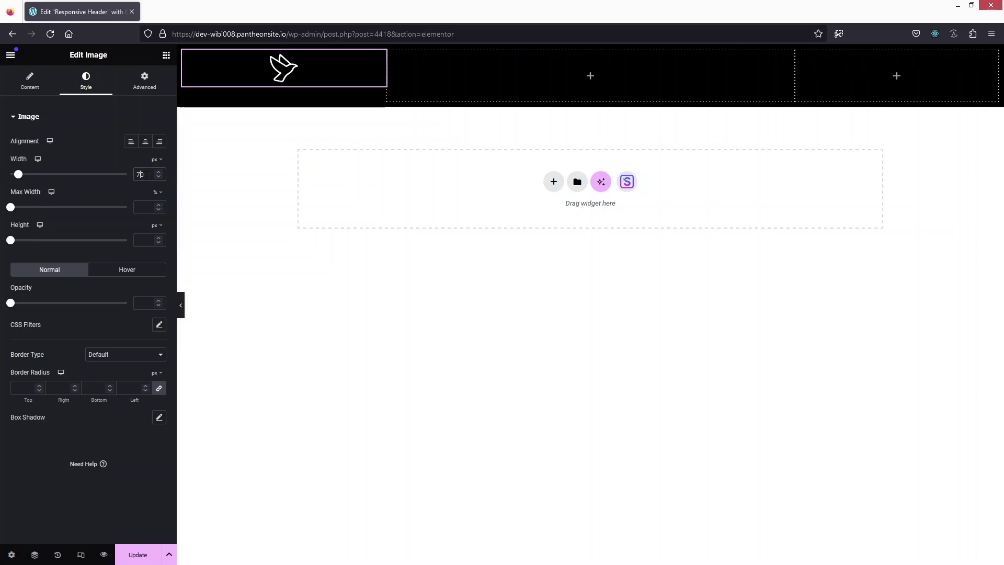
- Find the Navigation Menu widget and place it in the header's middle column
{"action": "left_click", "coordinate": [590, 76]}
{"action": "type", "text": "navi"}
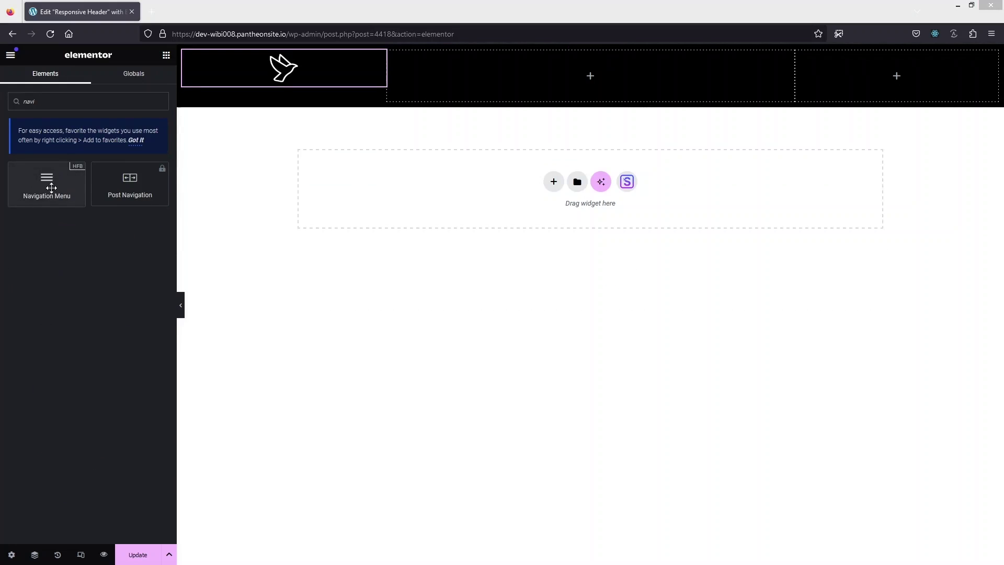
{"action": "left_click_drag", "start_coordinate": [41, 188], "coordinate": [559, 73]}
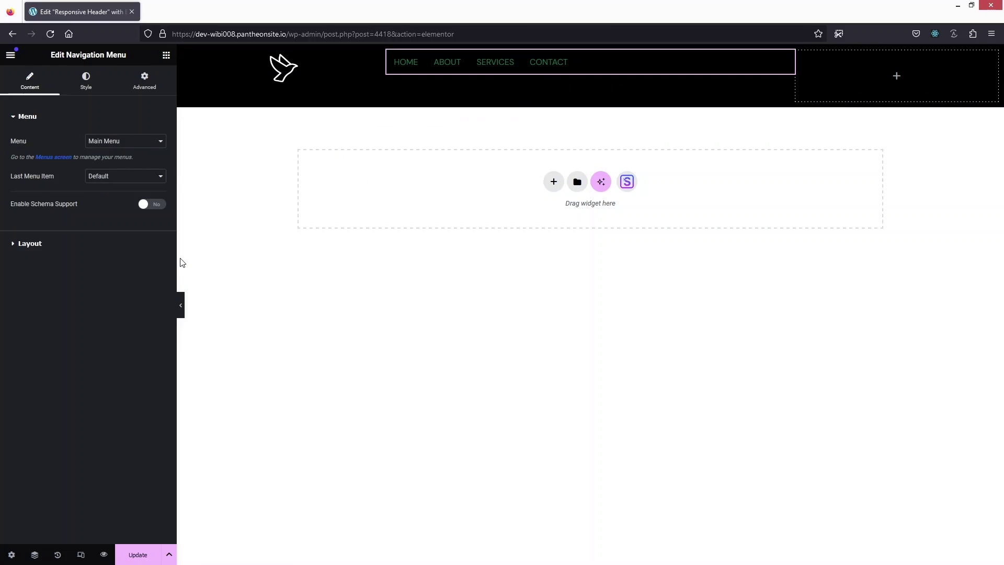
- Set the navigation menu's responsive breakpoint to Mobile (768px >) and center its horizontal layout alignment
{"action": "left_click", "coordinate": [16, 245]}
{"action": "scroll", "coordinate": [55, 171], "scroll_direction": "down", "scroll_amount": 1}
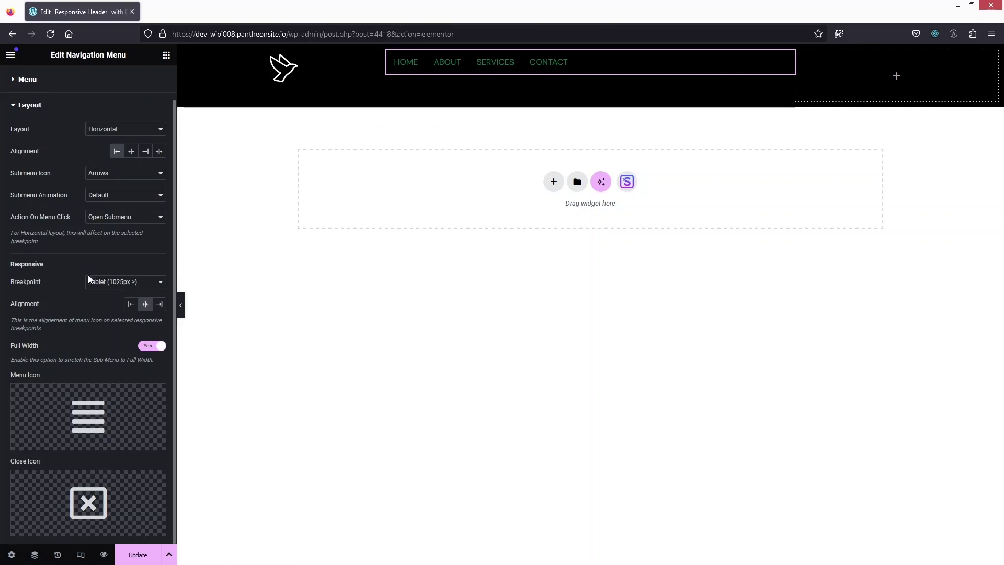
{"action": "left_click", "coordinate": [116, 283]}
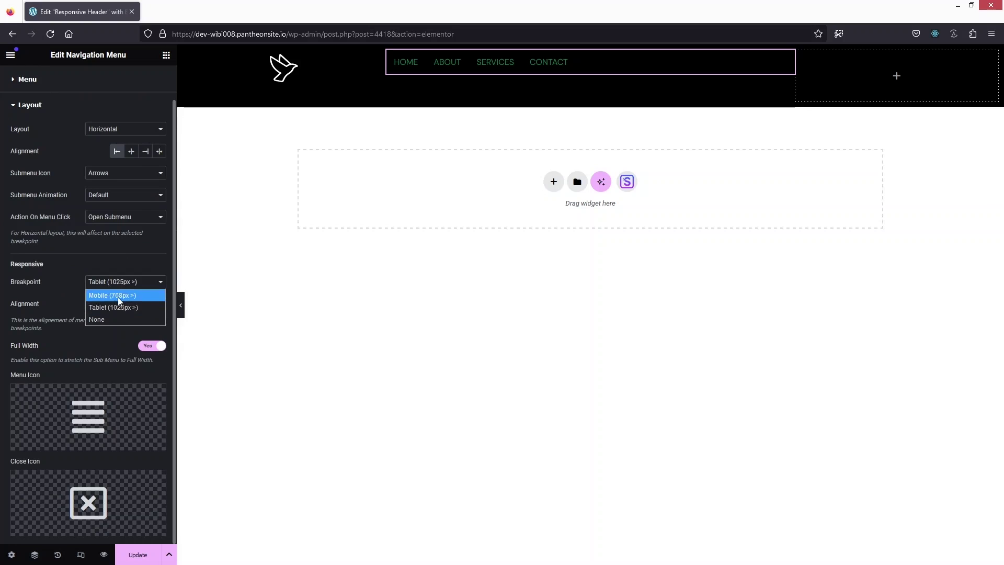
{"action": "left_click", "coordinate": [110, 295]}
{"action": "scroll", "coordinate": [80, 229], "scroll_direction": "up", "scroll_amount": 1}
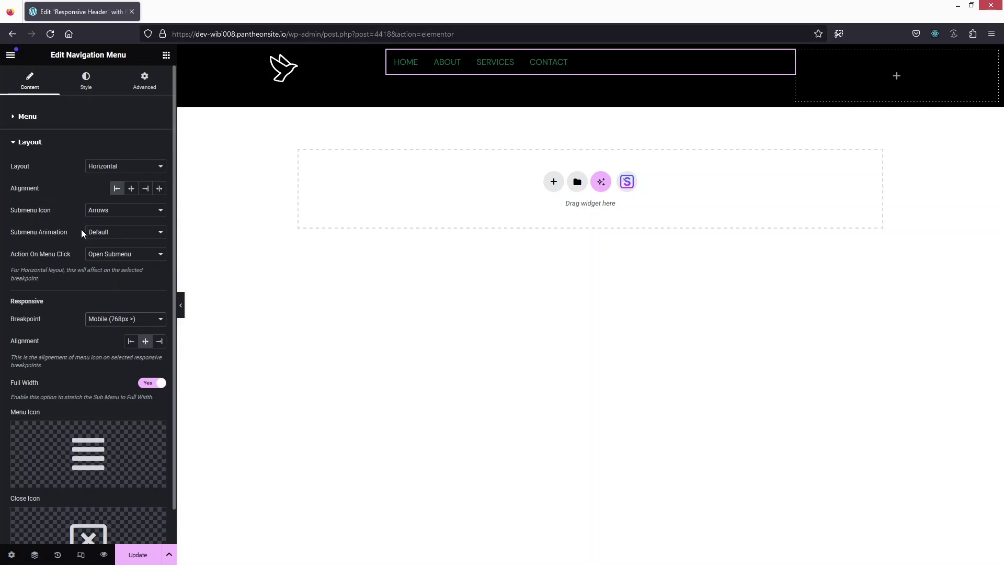
{"action": "left_click", "coordinate": [131, 188]}
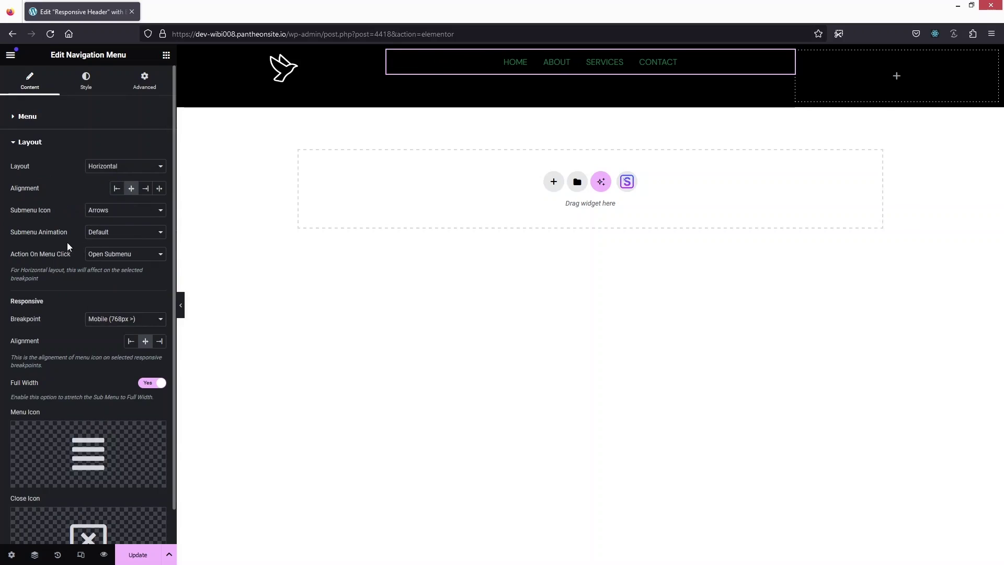
{"action": "scroll", "coordinate": [57, 253], "scroll_direction": "down", "scroll_amount": 1}
{"action": "scroll", "coordinate": [52, 230], "scroll_direction": "up", "scroll_amount": 1}
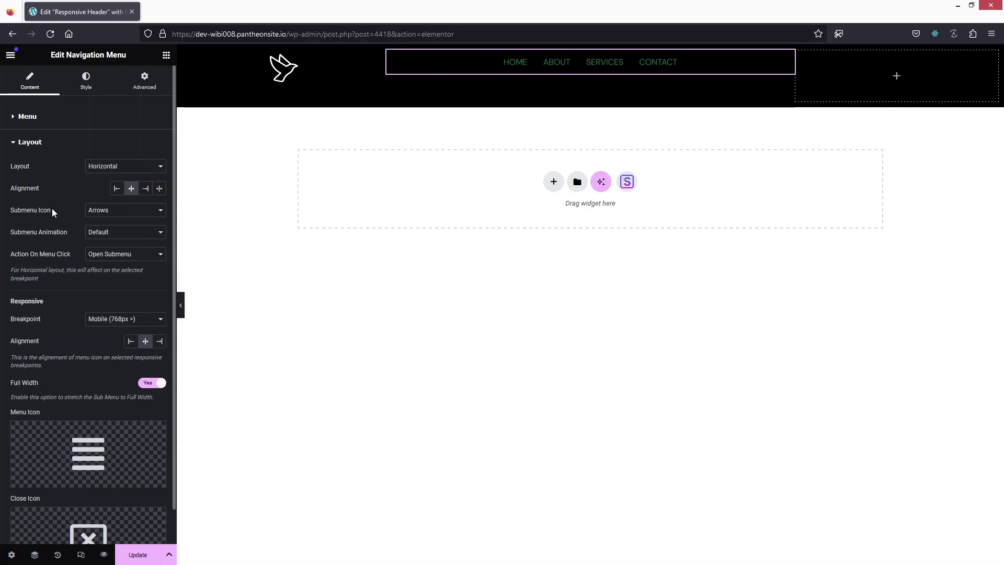
- Set the main menu's normal text color to white
{"action": "left_click", "coordinate": [84, 82]}
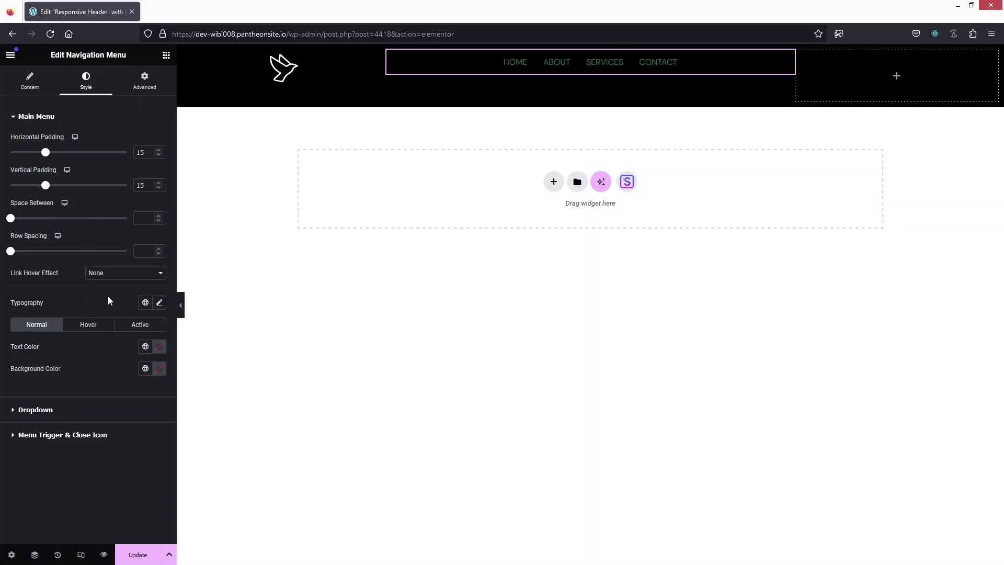
{"action": "left_click", "coordinate": [159, 347]}
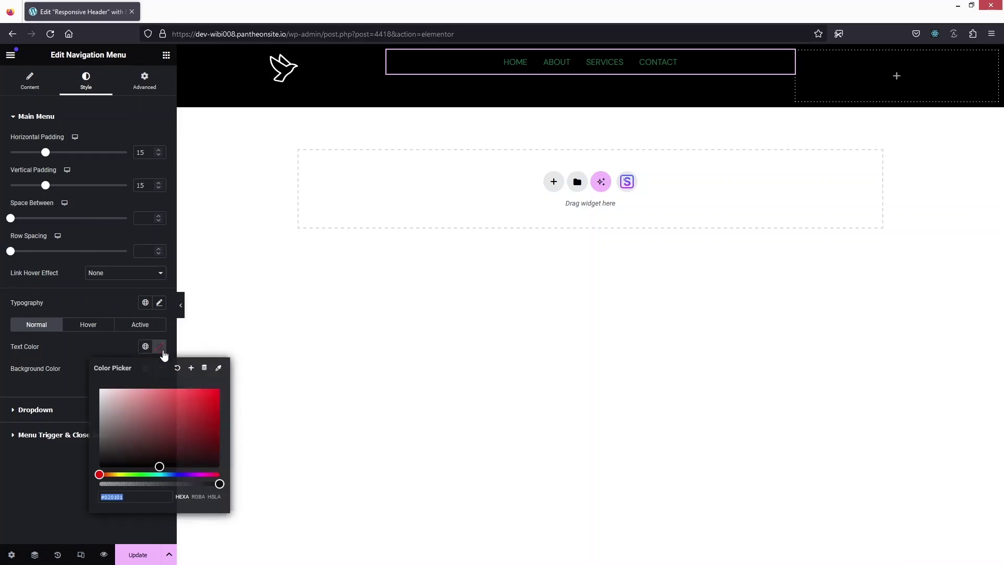
{"action": "left_click_drag", "start_coordinate": [135, 403], "coordinate": [91, 387]}
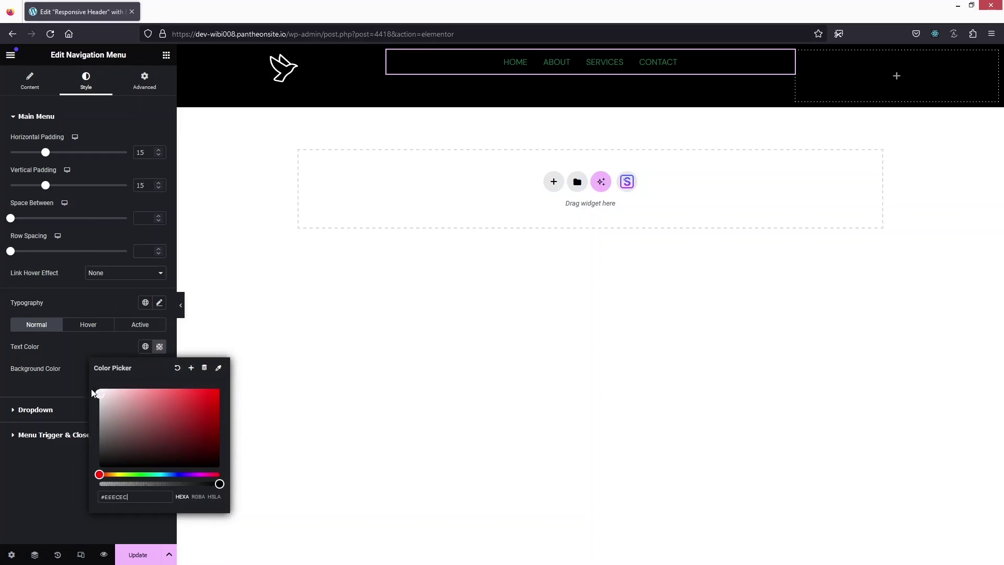
{"action": "left_click", "coordinate": [68, 375]}
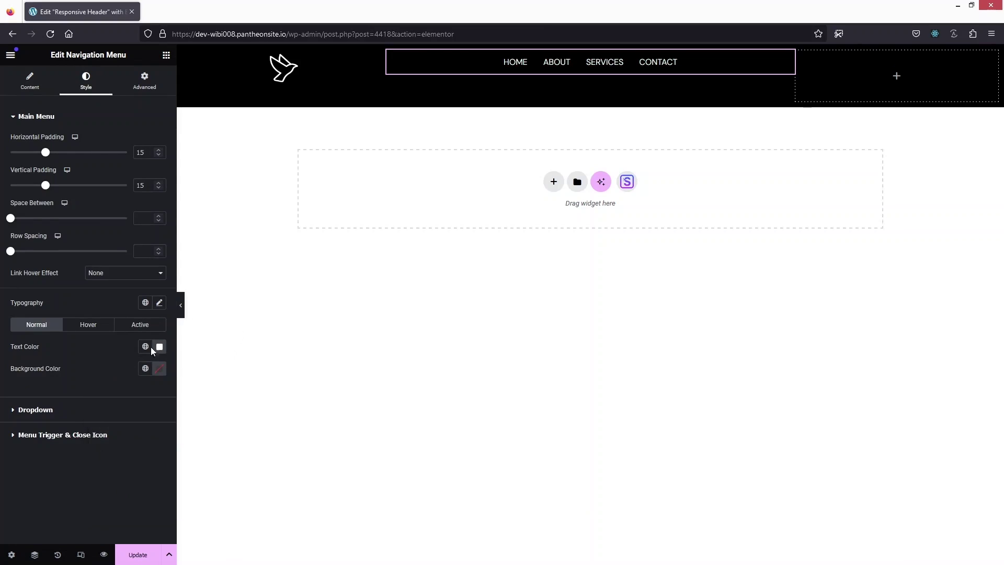
- Set the main menu's hover text color to light pink #FFB6B6 and copy the hex code
{"action": "left_click", "coordinate": [85, 326]}
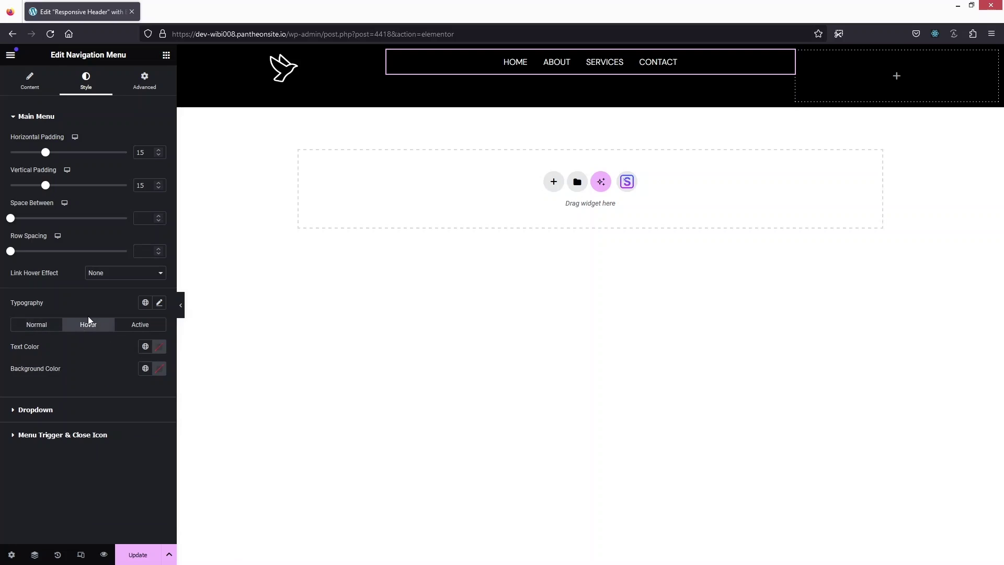
{"action": "left_click", "coordinate": [158, 347]}
{"action": "left_click_drag", "start_coordinate": [134, 408], "coordinate": [133, 388]}
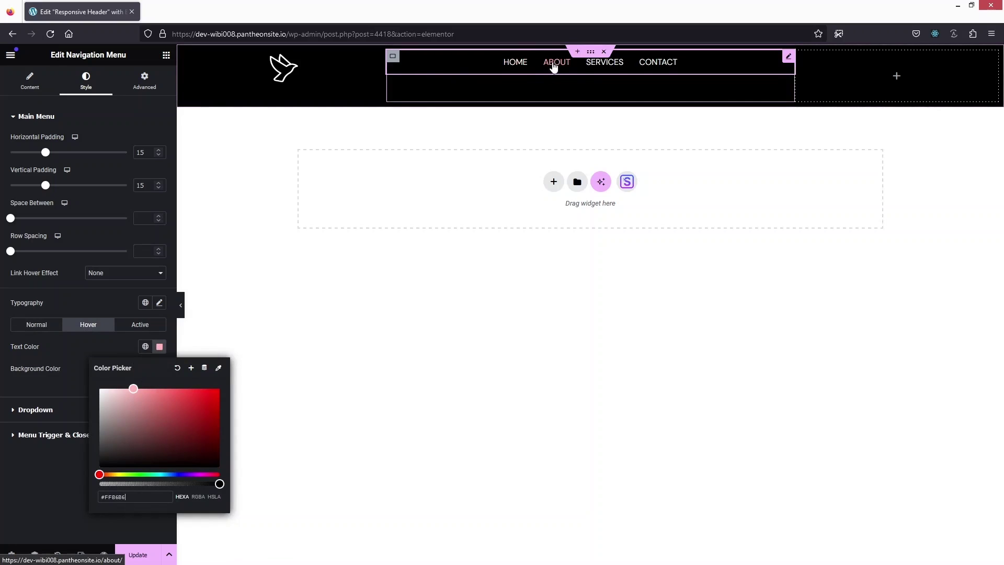
{"action": "left_click_drag", "start_coordinate": [125, 497], "coordinate": [85, 494]}
{"action": "key", "text": "ctrl+c"}
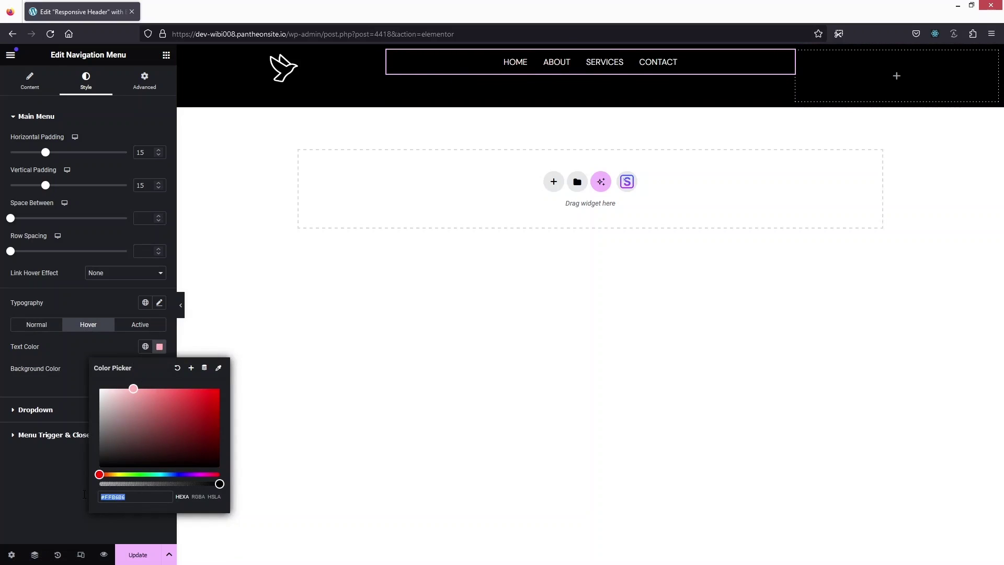
- Apply the copied color #FFB6B6 to the main menu's active text color
{"action": "left_click", "coordinate": [139, 325]}
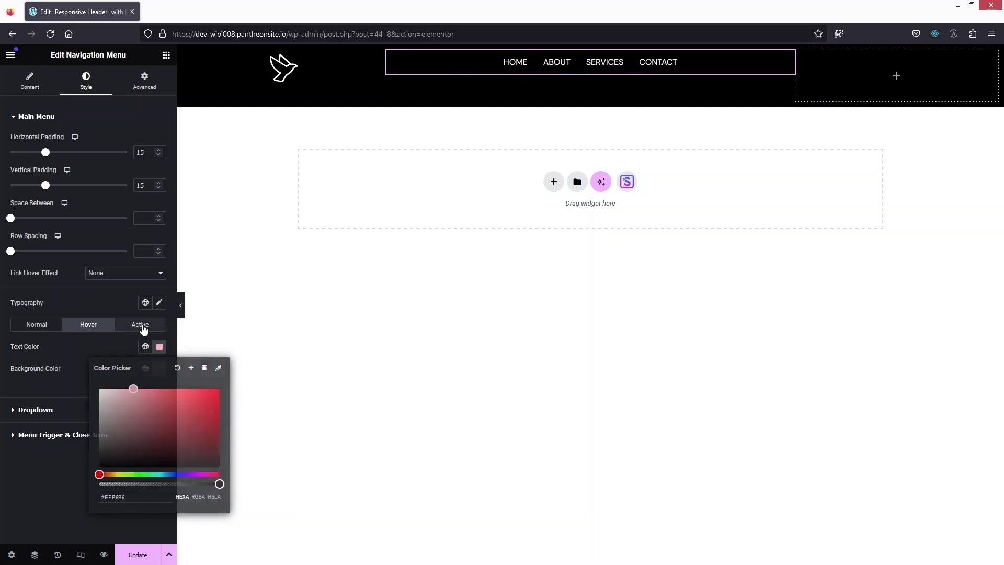
{"action": "left_click", "coordinate": [158, 348]}
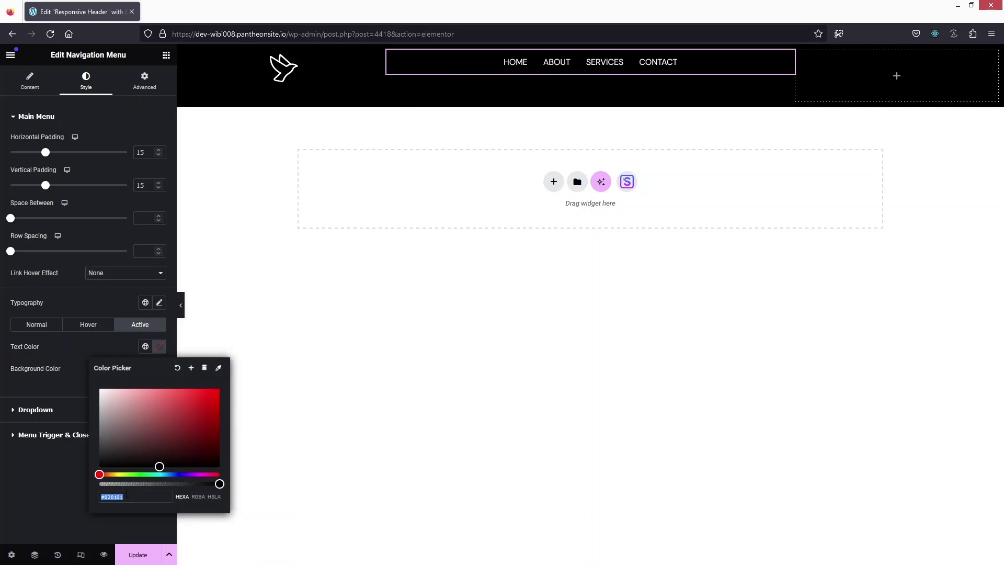
{"action": "key", "text": "ctrl+v"}
{"action": "left_click", "coordinate": [84, 350]}
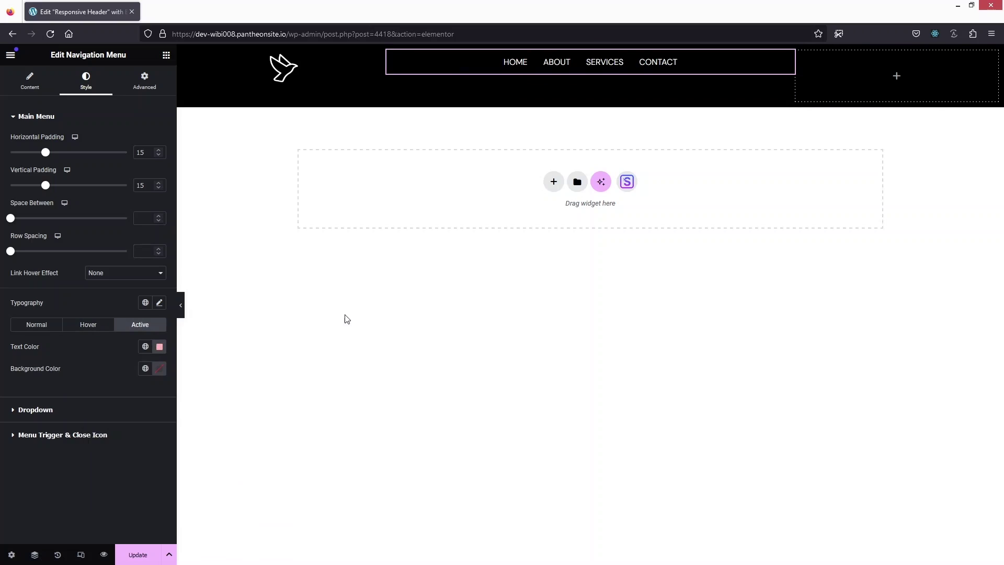
- Vertically center the columns of the outer header container by setting its Align Items to center
{"action": "mouse_move", "coordinate": [428, 79]}
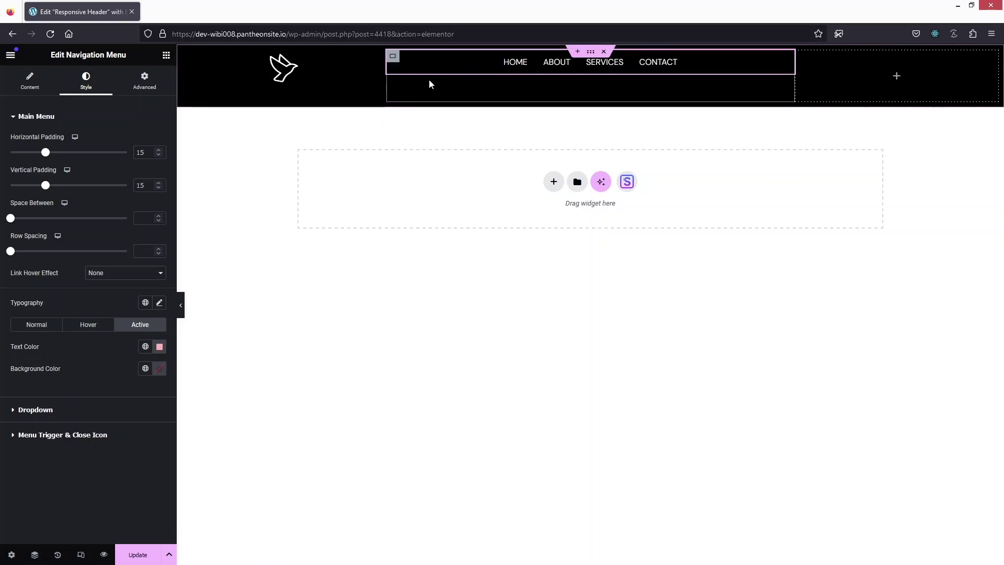
{"action": "left_click", "coordinate": [592, 52]}
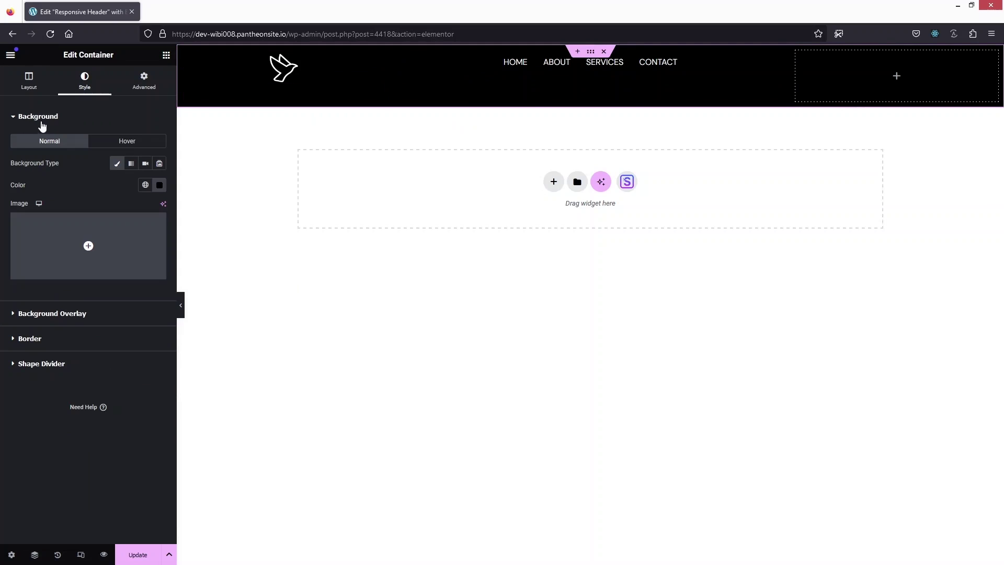
{"action": "left_click", "coordinate": [43, 86]}
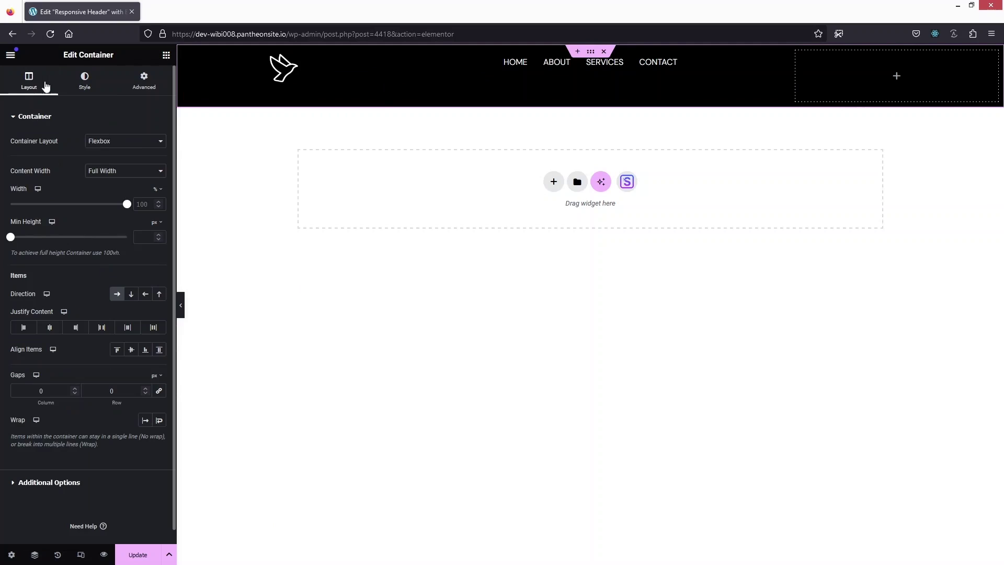
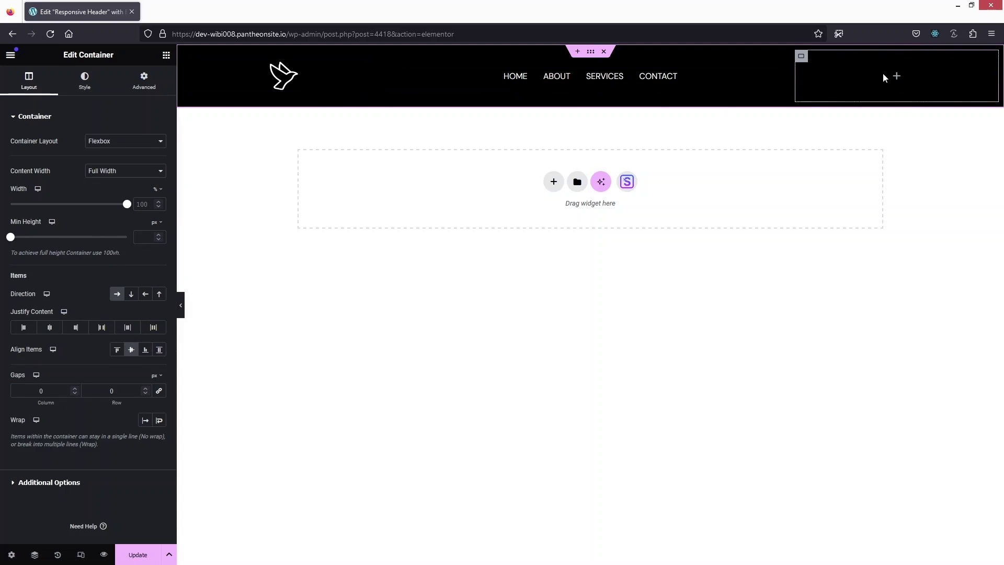
- Add a Button widget to the header's third column and set its text to "Contact Us"
{"action": "left_click", "coordinate": [166, 56]}
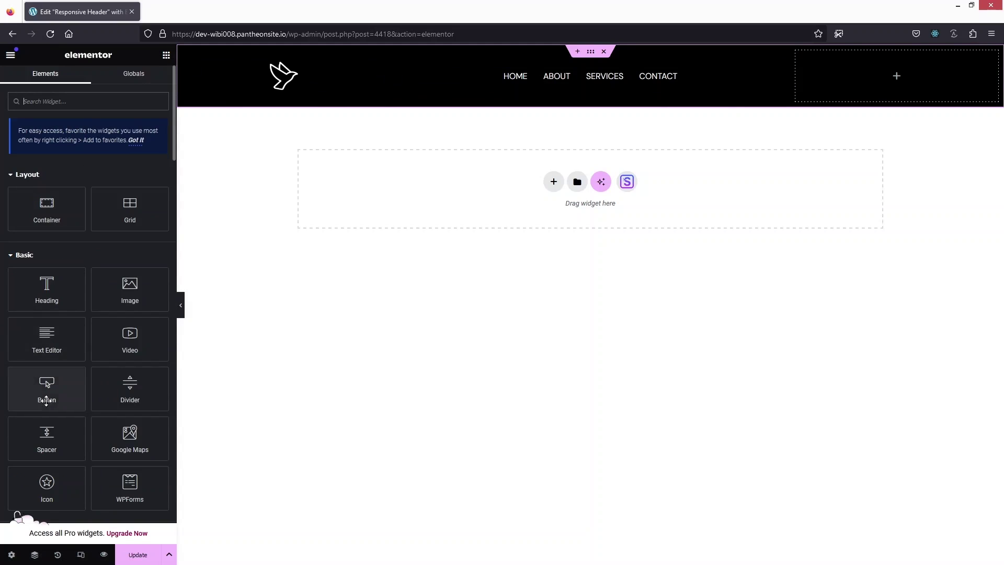
{"action": "left_click_drag", "start_coordinate": [45, 394], "coordinate": [878, 84]}
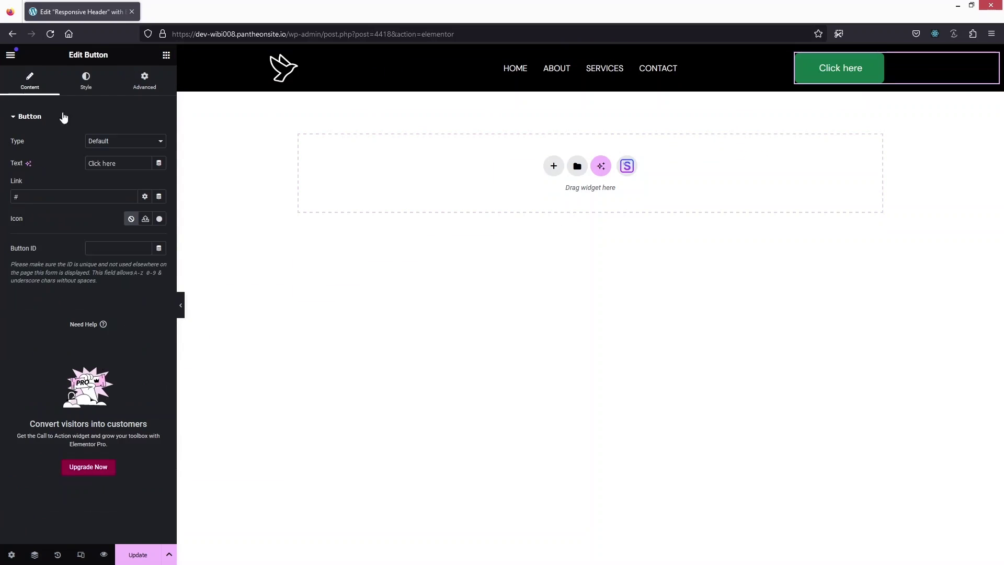
{"action": "left_click_drag", "start_coordinate": [123, 163], "coordinate": [70, 164]}
{"action": "type", "text": "Contact Us"}
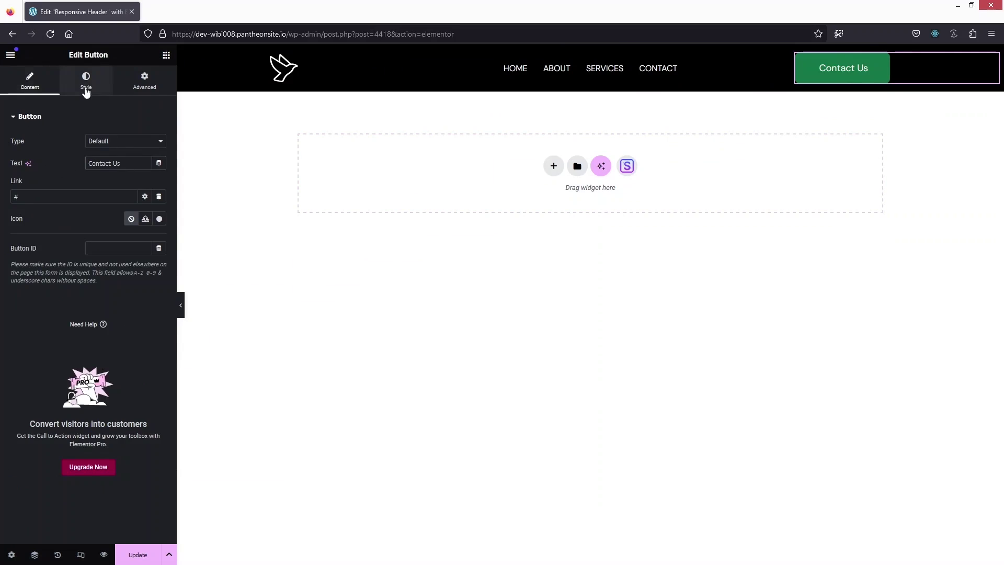
- Unlink the Contact Us button's padding and set 10 px top and bottom, 20 px left and right
{"action": "left_click", "coordinate": [104, 87]}
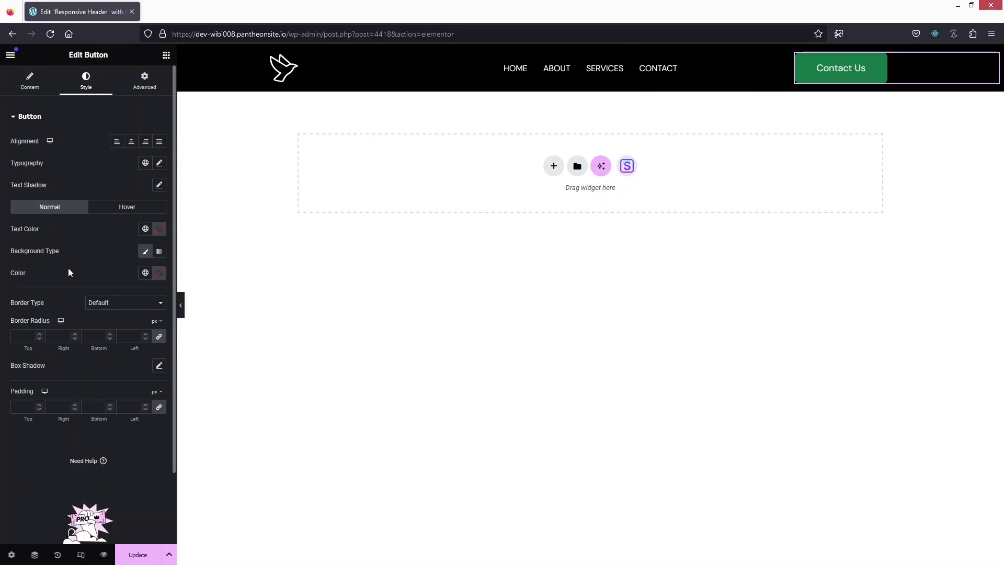
{"action": "left_click", "coordinate": [158, 408]}
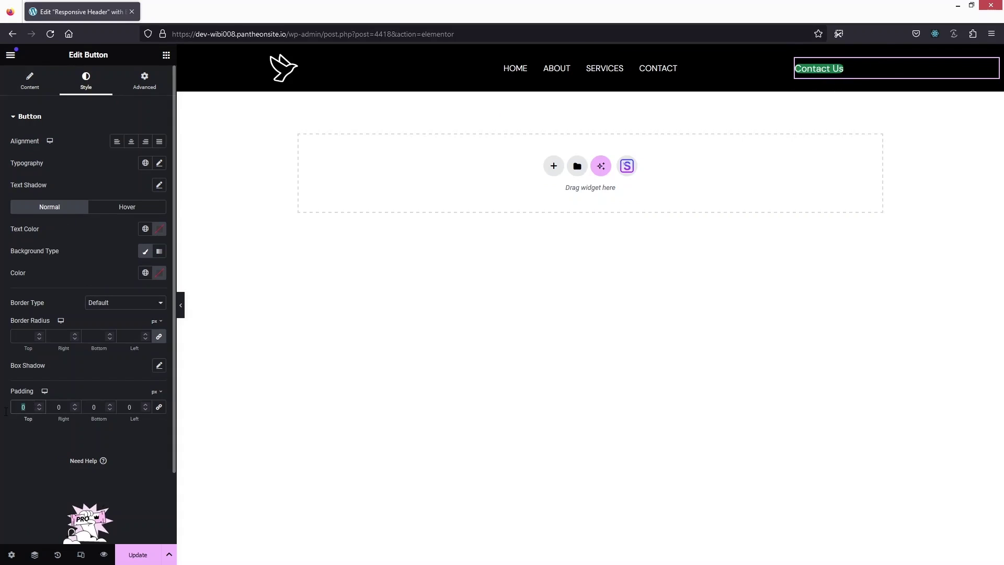
{"action": "type", "text": "10"}
{"action": "left_click", "coordinate": [101, 408]}
{"action": "type", "text": "10"}
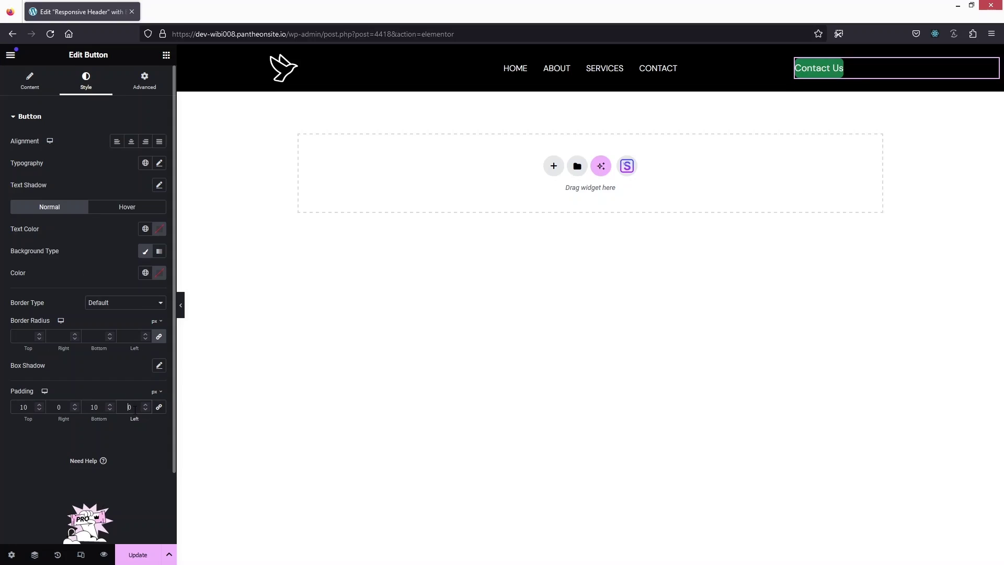
{"action": "type", "text": "20"}
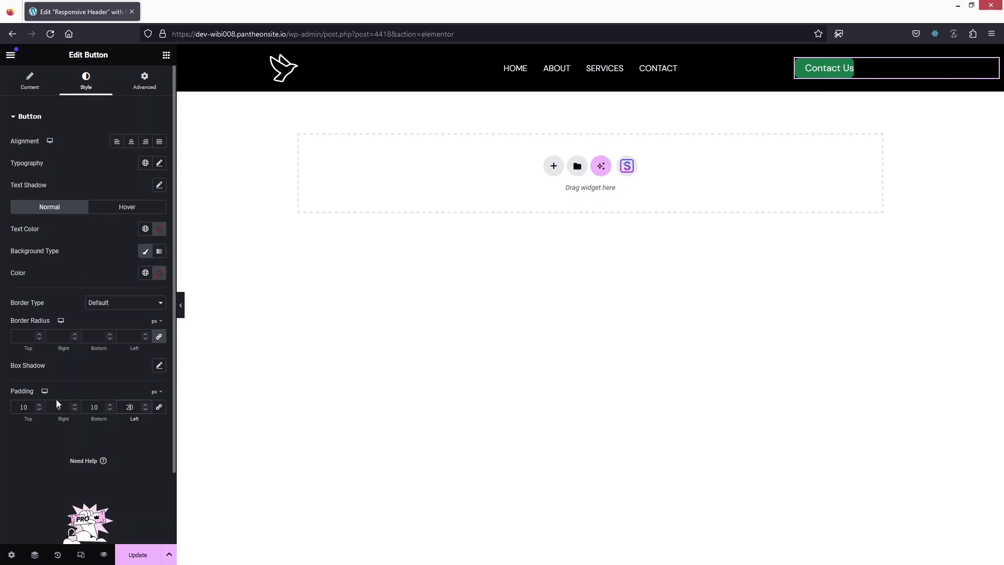
{"action": "type", "text": "20"}
- Set the Contact Us button's normal background color to #FFB6B6 and its text color to black #000000
{"action": "left_click", "coordinate": [159, 272]}
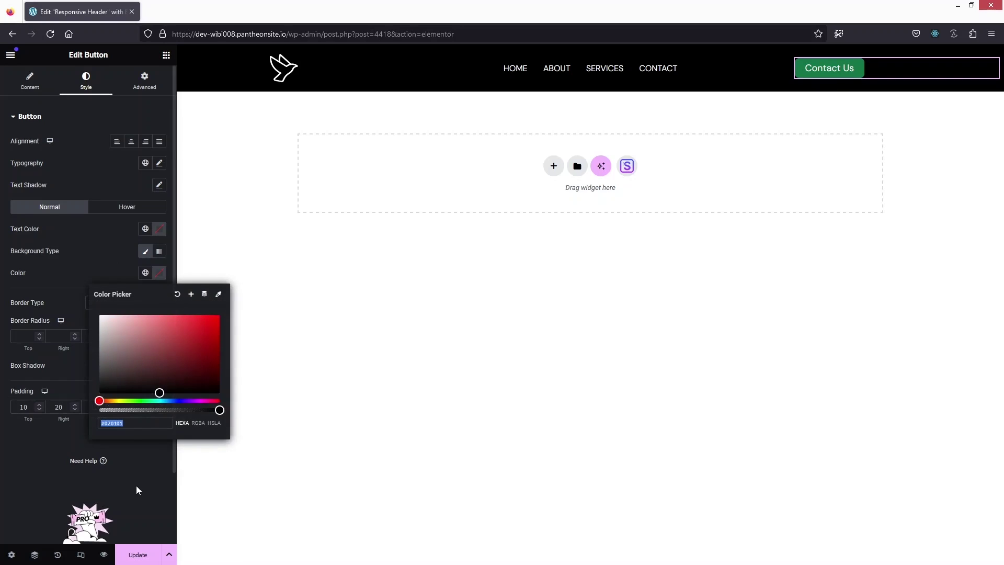
{"action": "type", "text": "#FFB6B6"}
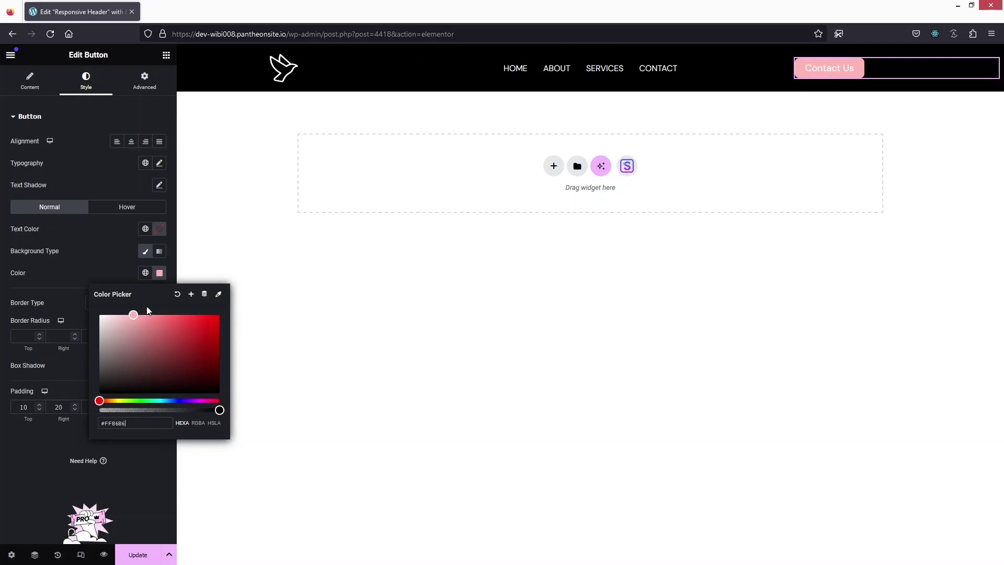
{"action": "left_click", "coordinate": [123, 257]}
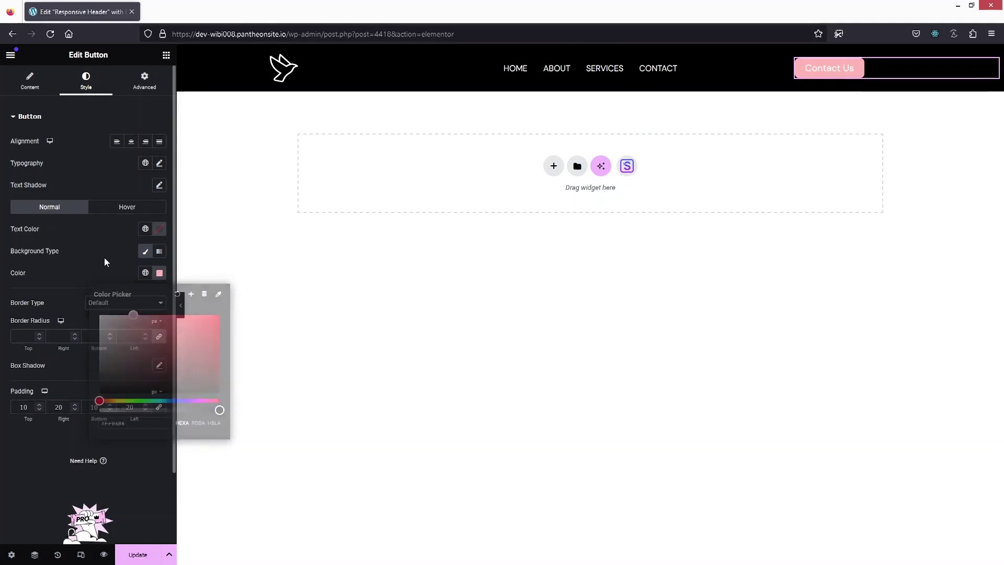
{"action": "left_click", "coordinate": [159, 229]}
{"action": "left_click_drag", "start_coordinate": [124, 288], "coordinate": [98, 351]}
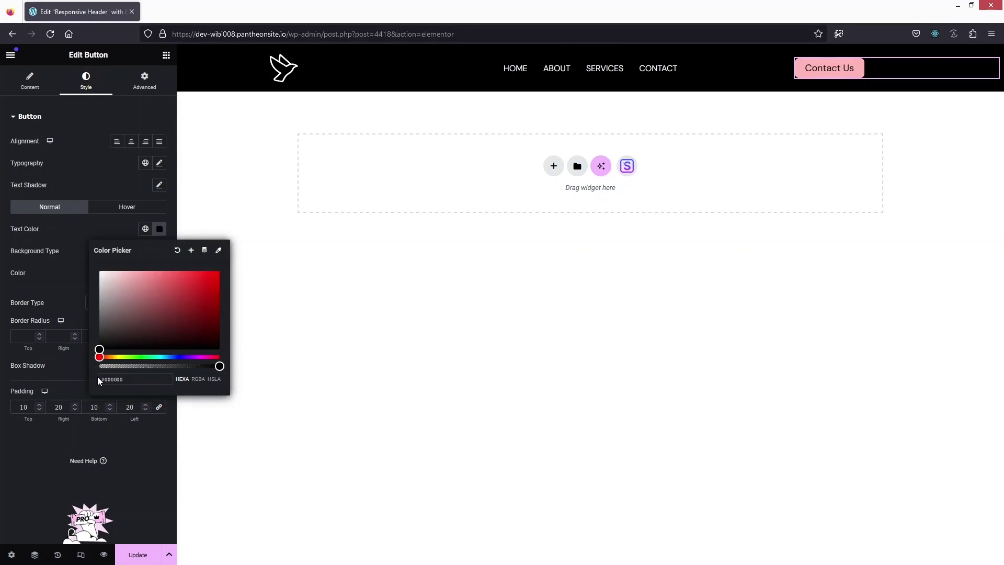
{"action": "left_click", "coordinate": [72, 283]}
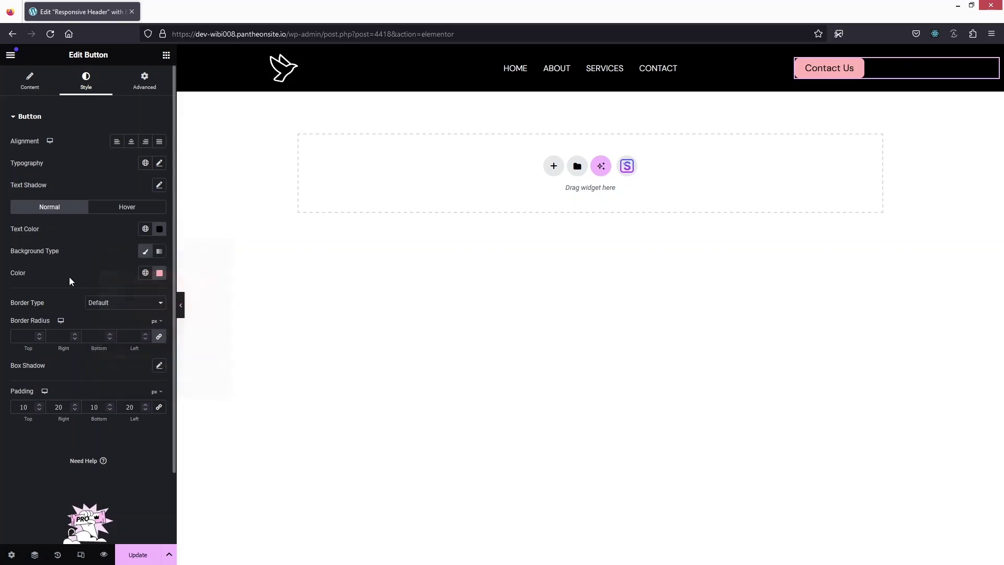
- Set the Contact Us button's hover text color to white
{"action": "left_click", "coordinate": [128, 208]}
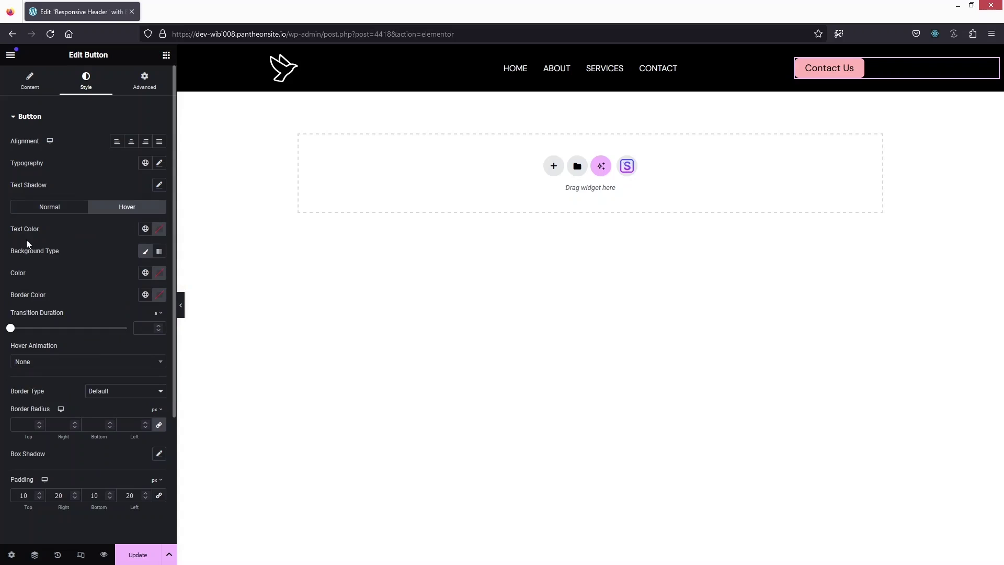
{"action": "left_click", "coordinate": [158, 229]}
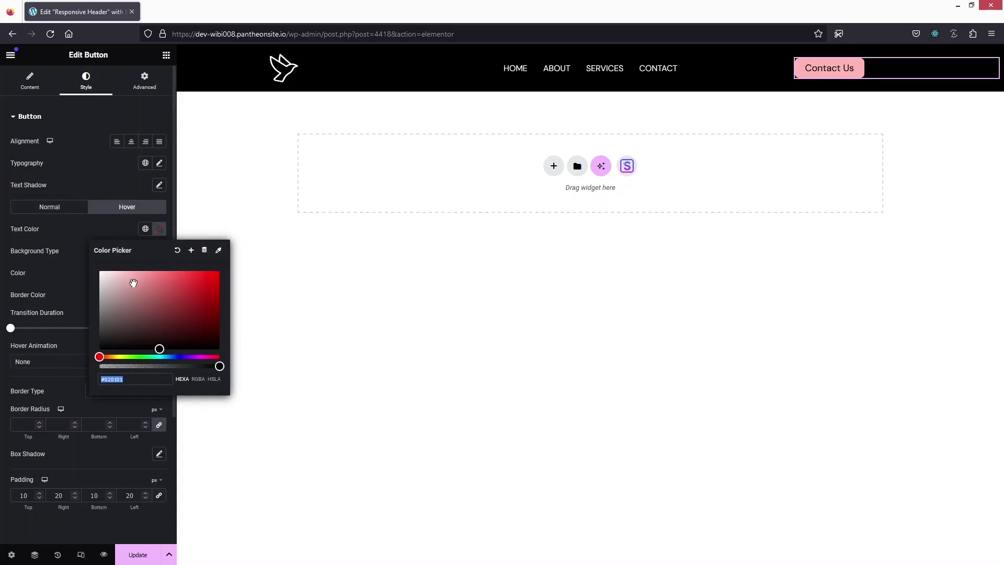
{"action": "left_click_drag", "start_coordinate": [123, 285], "coordinate": [94, 269]}
{"action": "left_click", "coordinate": [159, 229]}
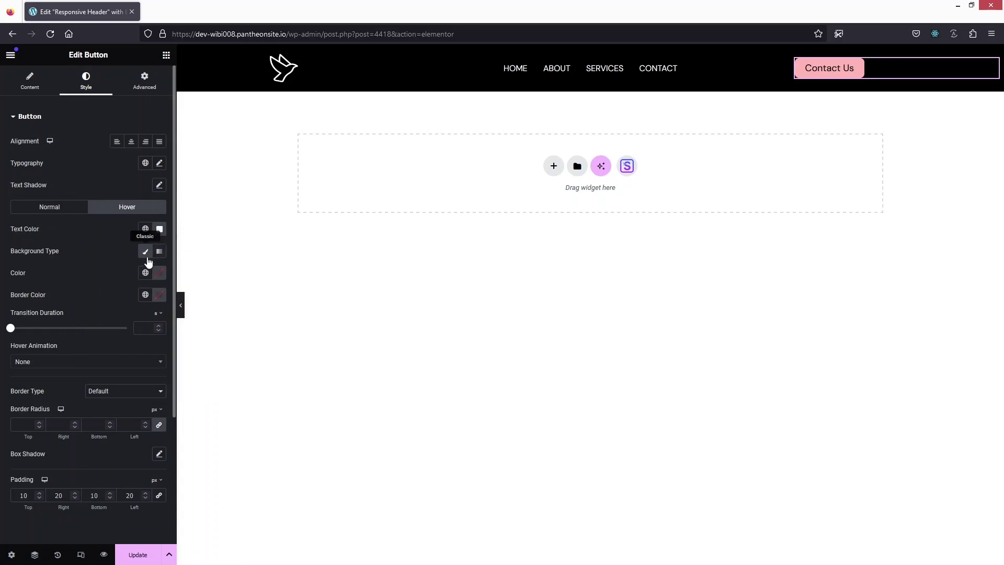
- Set the Contact Us button's hover background color to black and its hover border color to #FFB6B6
{"action": "left_click", "coordinate": [157, 275]}
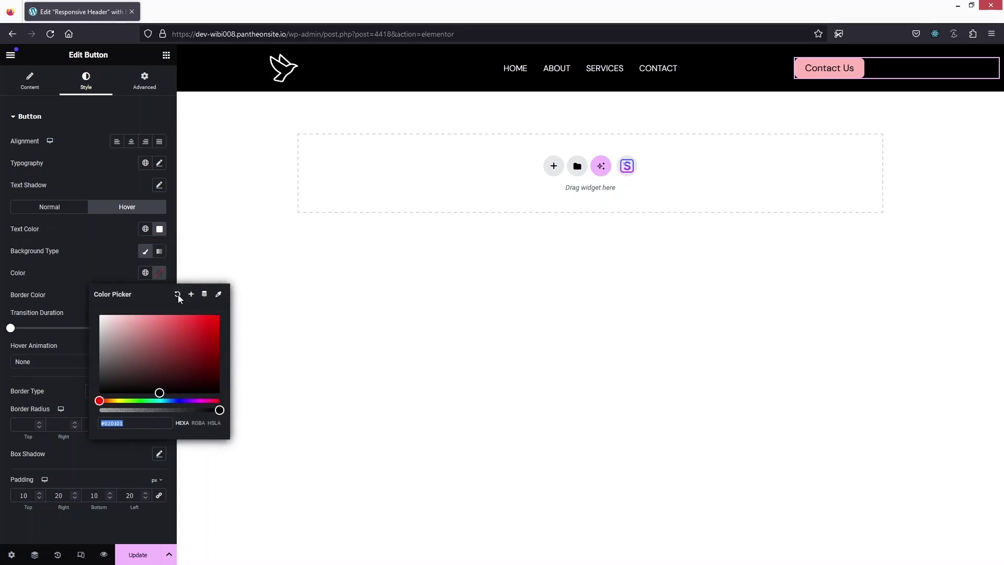
{"action": "left_click", "coordinate": [80, 269]}
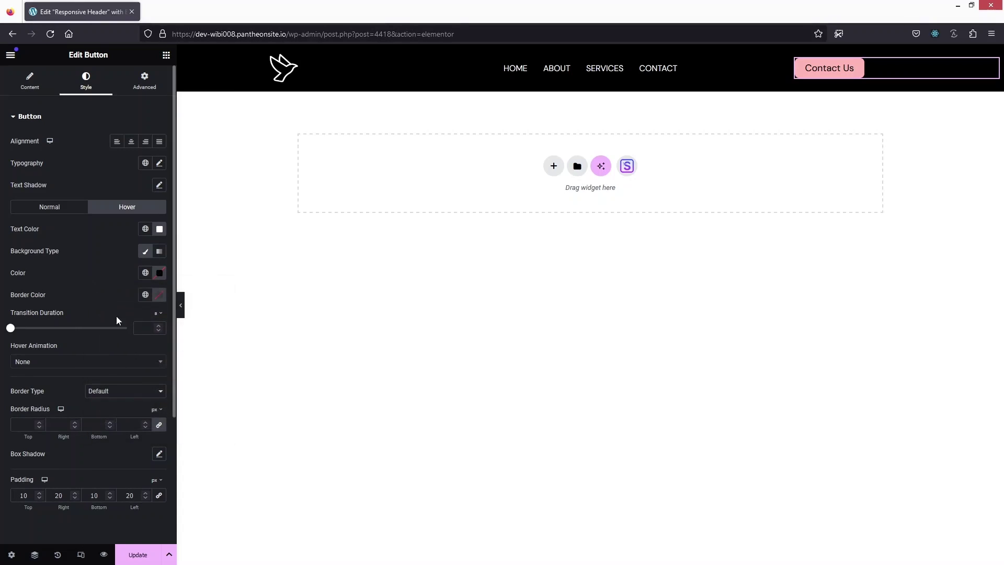
{"action": "left_click", "coordinate": [157, 299]}
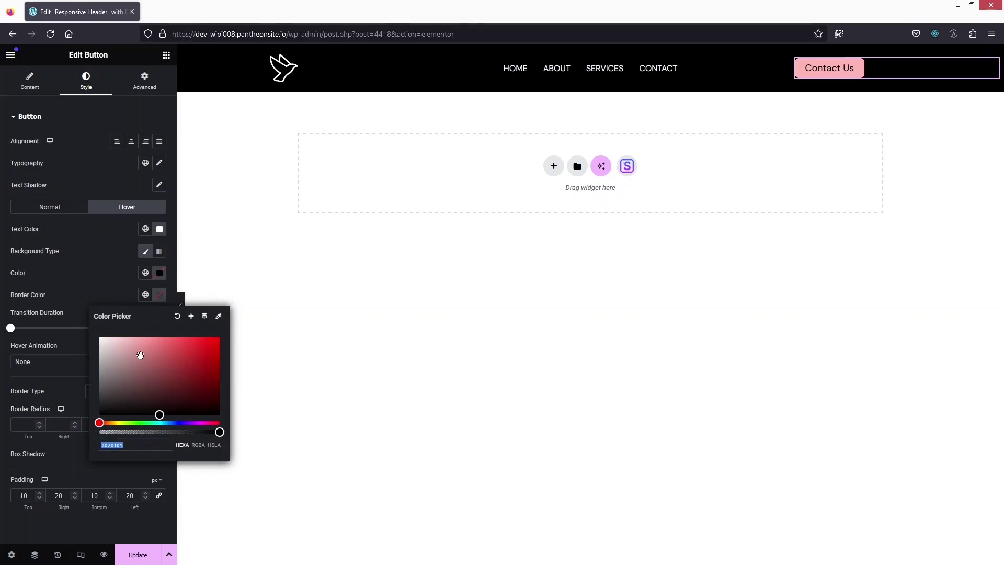
{"action": "left_click", "coordinate": [158, 294]}
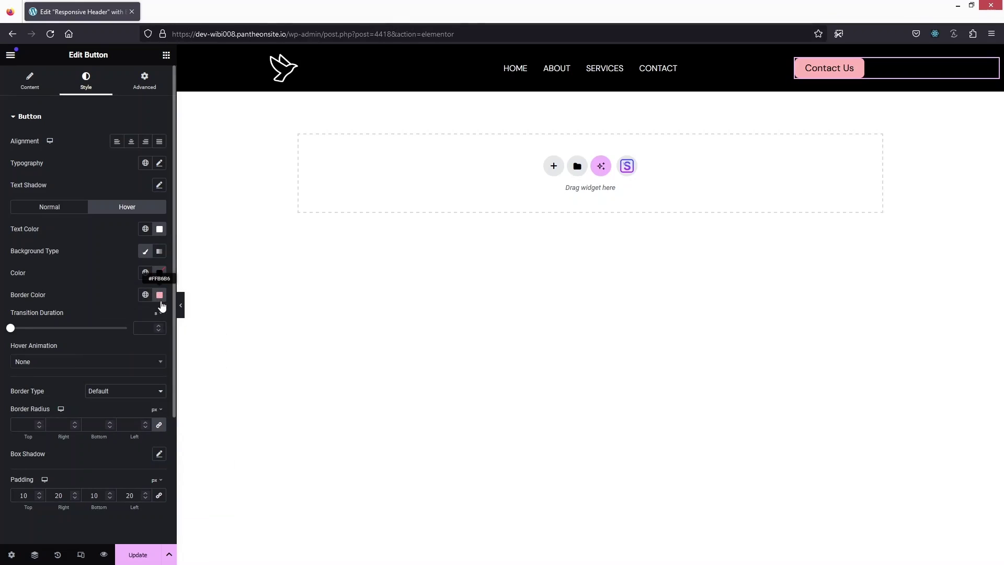
- Make the Contact Us button's hover background fully transparent using the color #50505000
{"action": "left_click", "coordinate": [160, 273]}
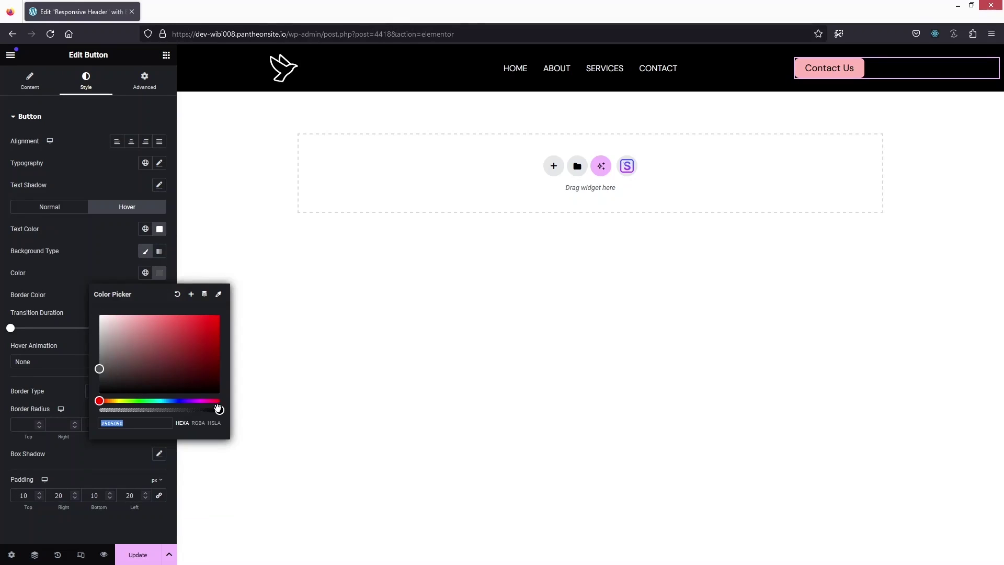
{"action": "left_click_drag", "start_coordinate": [220, 410], "coordinate": [99, 410]}
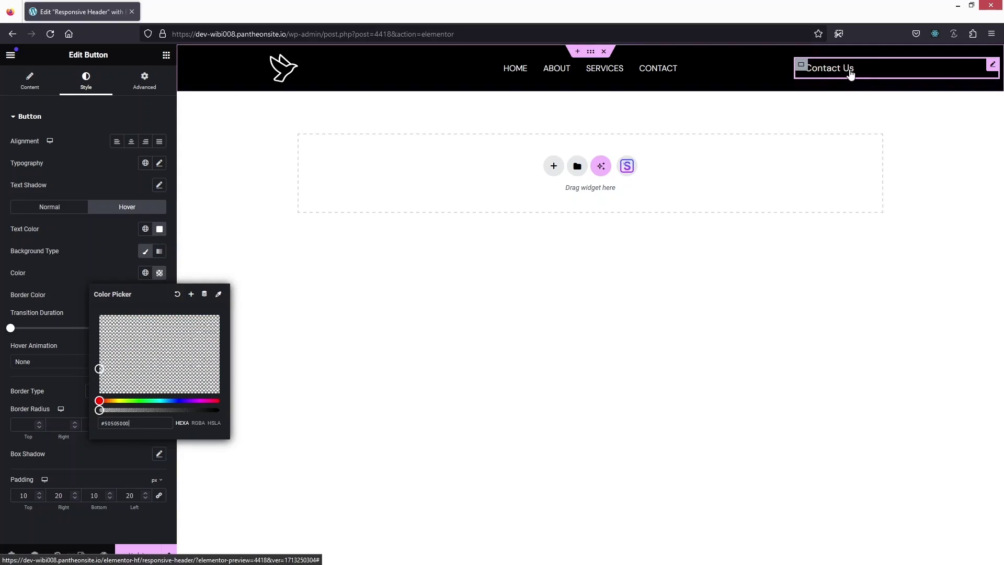
{"action": "left_click", "coordinate": [70, 293]}
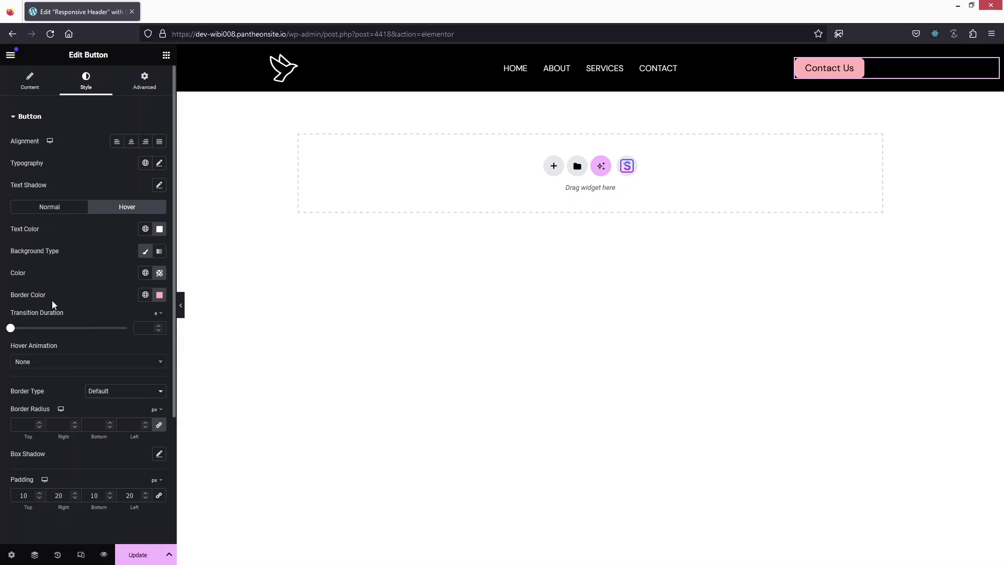
- Give the Contact Us button a solid border with a width of 1 px on all sides
{"action": "scroll", "coordinate": [95, 366], "scroll_direction": "down", "scroll_amount": 2}
{"action": "left_click", "coordinate": [116, 285]}
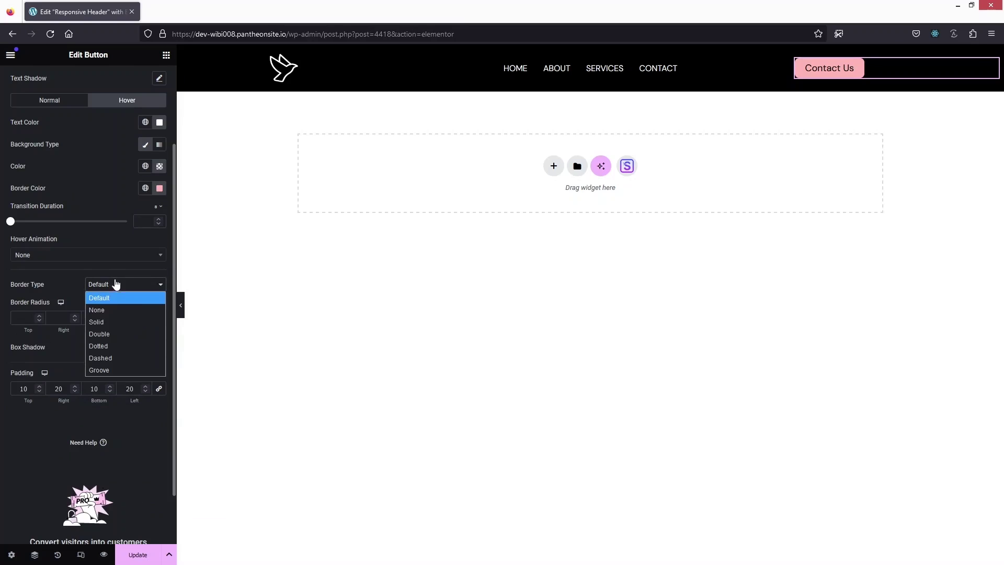
{"action": "key", "text": "Down"}
{"action": "key", "text": "Down"}
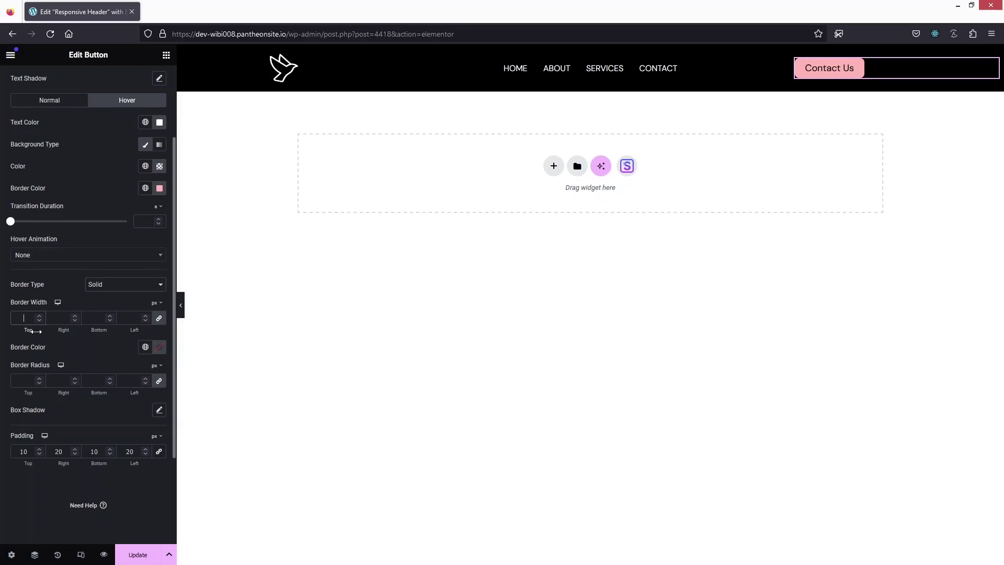
{"action": "type", "text": "1"}
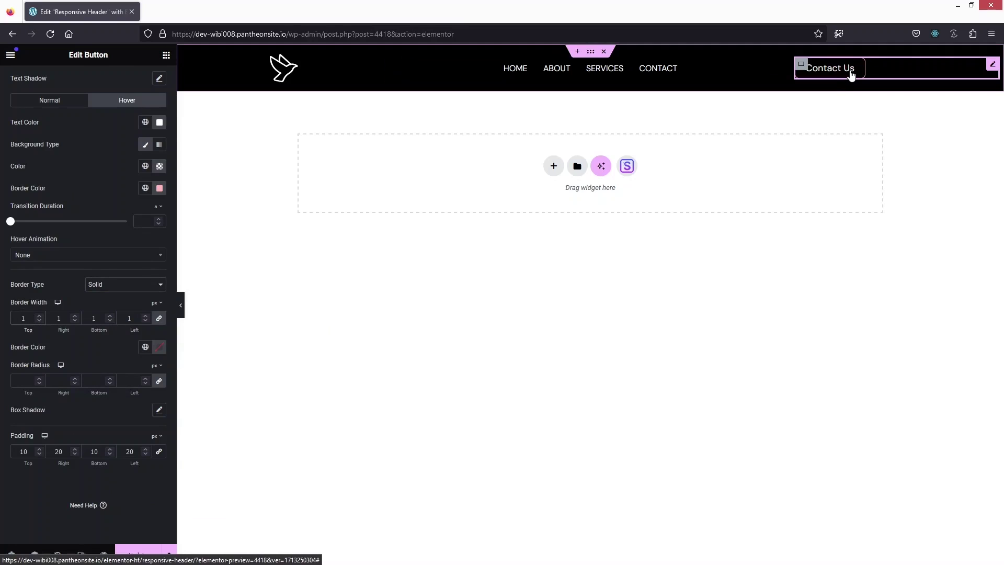
- Set the Contact Us button's hover border color to white #FFFFFF and save the header
{"action": "left_click", "coordinate": [160, 188]}
{"action": "left_click_drag", "start_coordinate": [134, 230], "coordinate": [100, 230]}
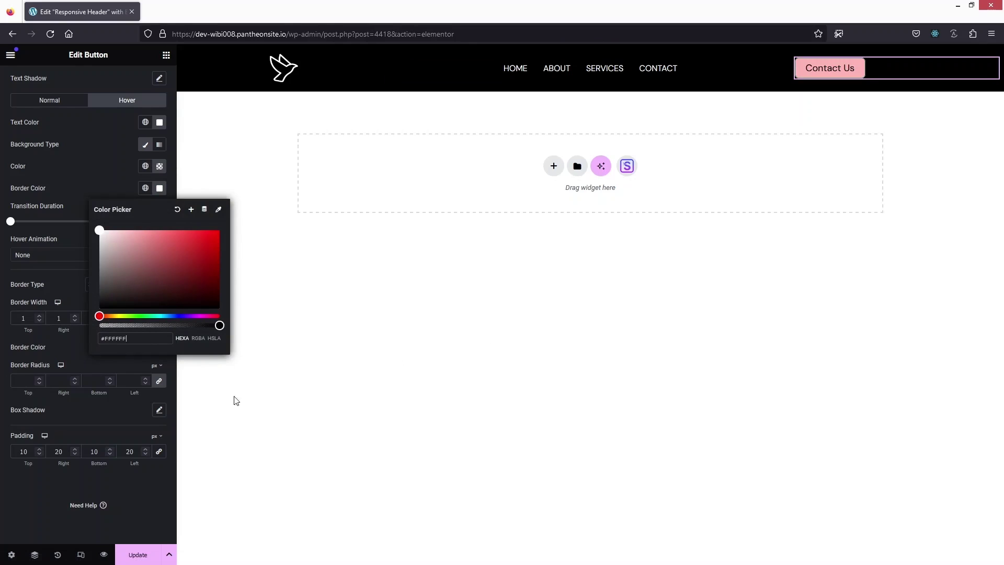
{"action": "left_click", "coordinate": [131, 555]}
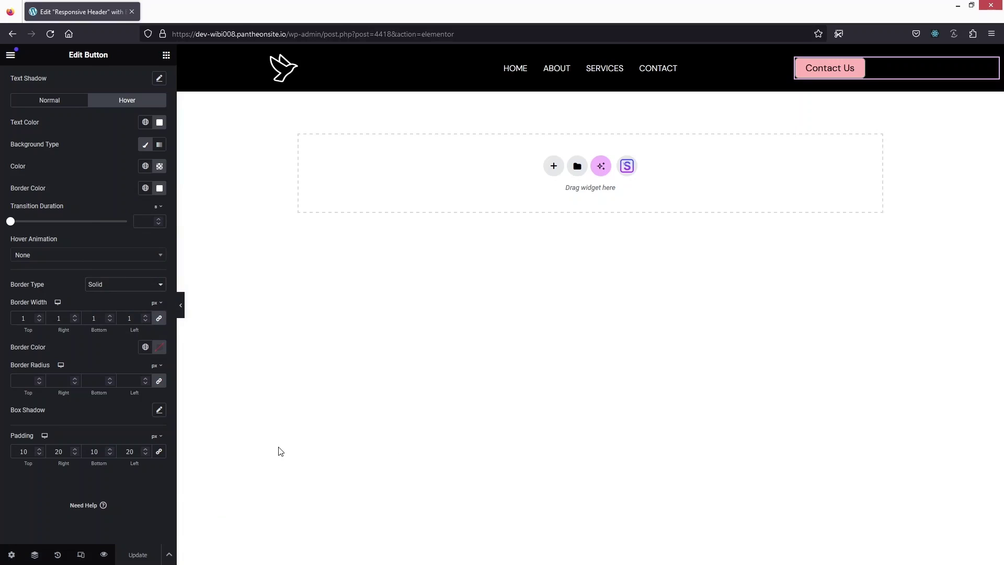
- Switch to the responsive tablet view and set the logo column's width to 20 %
{"action": "left_click", "coordinate": [81, 555]}
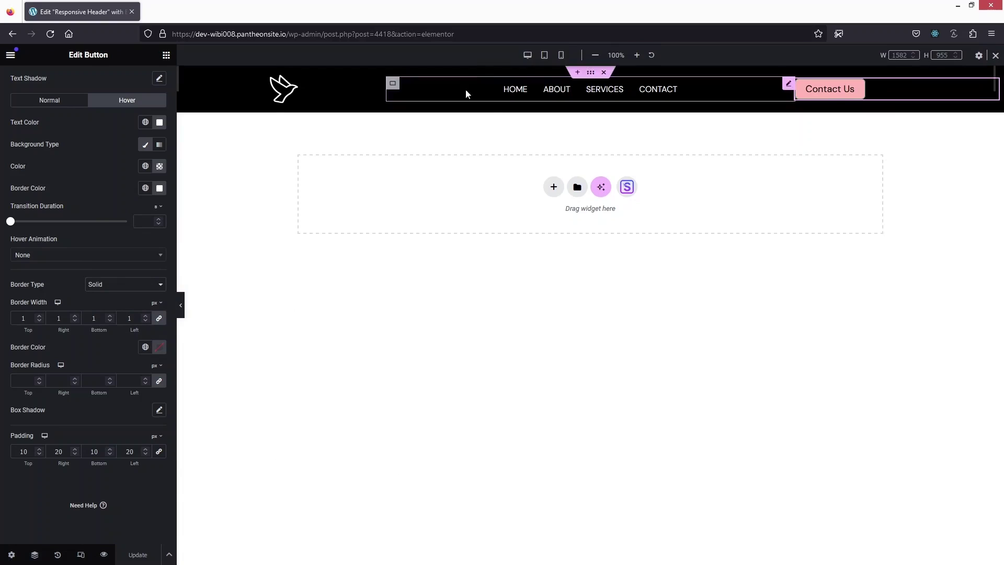
{"action": "left_click", "coordinate": [545, 55]}
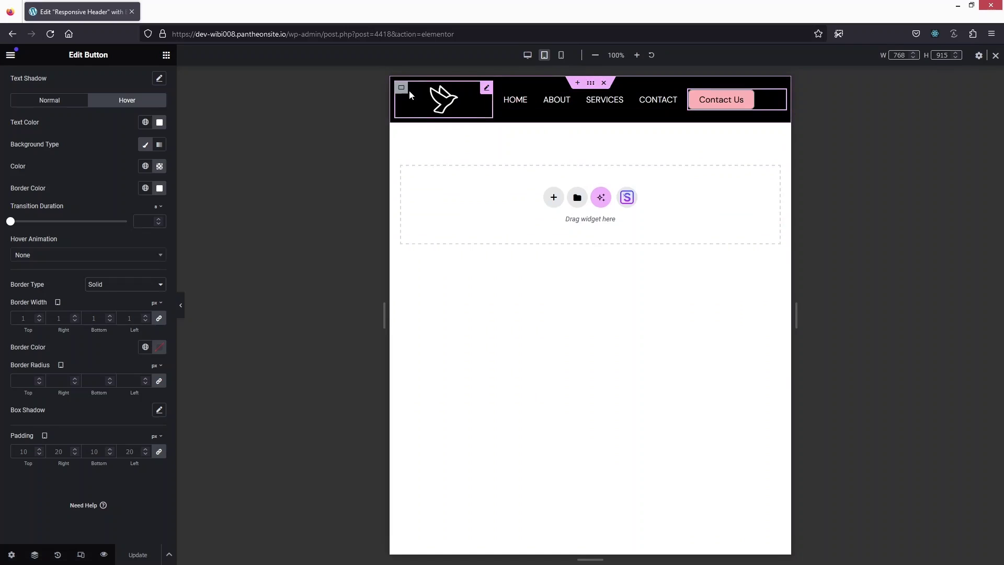
{"action": "left_click", "coordinate": [401, 88]}
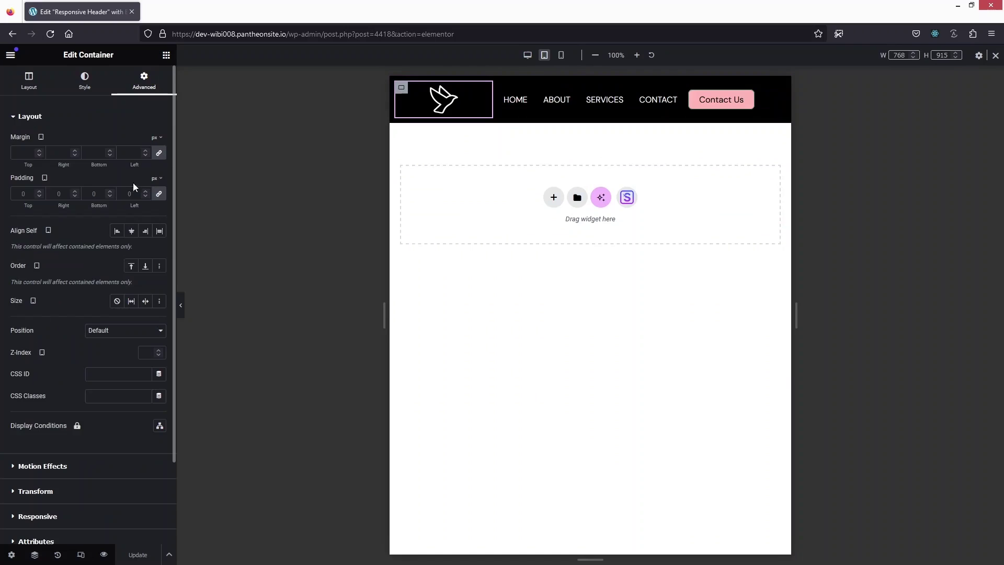
{"action": "left_click", "coordinate": [45, 87]}
{"action": "left_click", "coordinate": [149, 202]}
{"action": "type", "text": "20"}
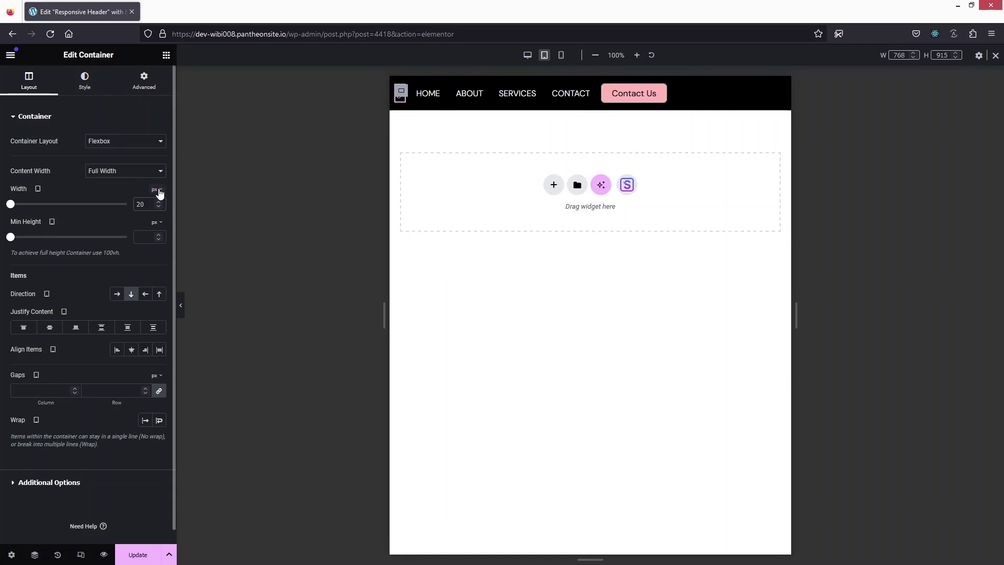
{"action": "left_click", "coordinate": [155, 190]}
{"action": "left_click", "coordinate": [156, 209]}
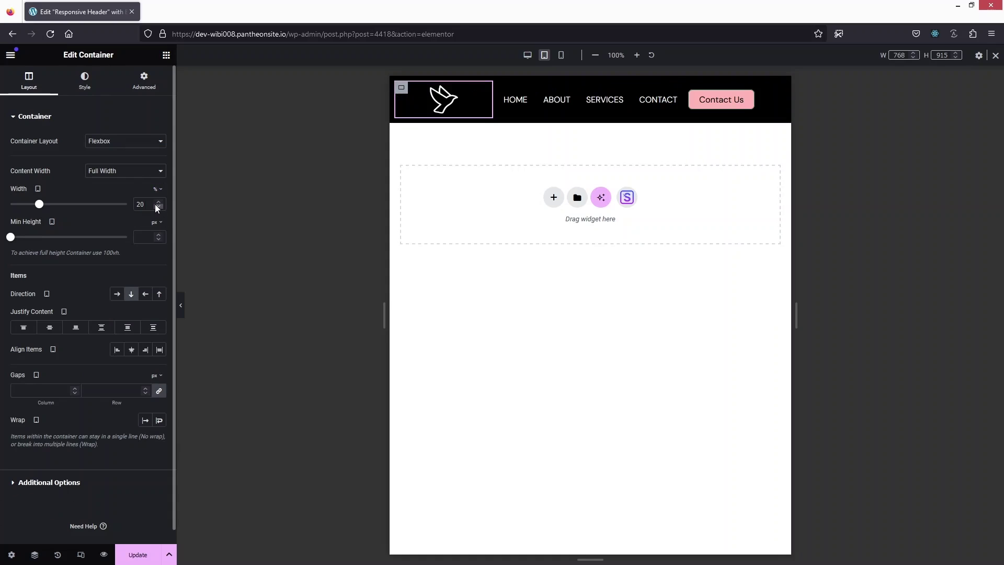
- For tablet, align the Contact Us column's items to the end and set its right padding to 20 px
{"action": "left_click", "coordinate": [697, 99]}
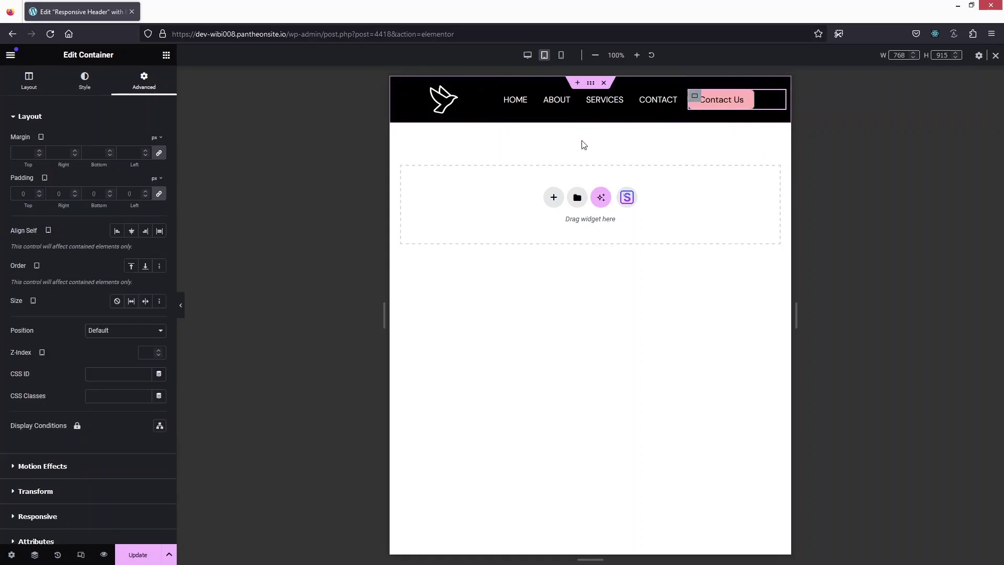
{"action": "left_click", "coordinate": [29, 82]}
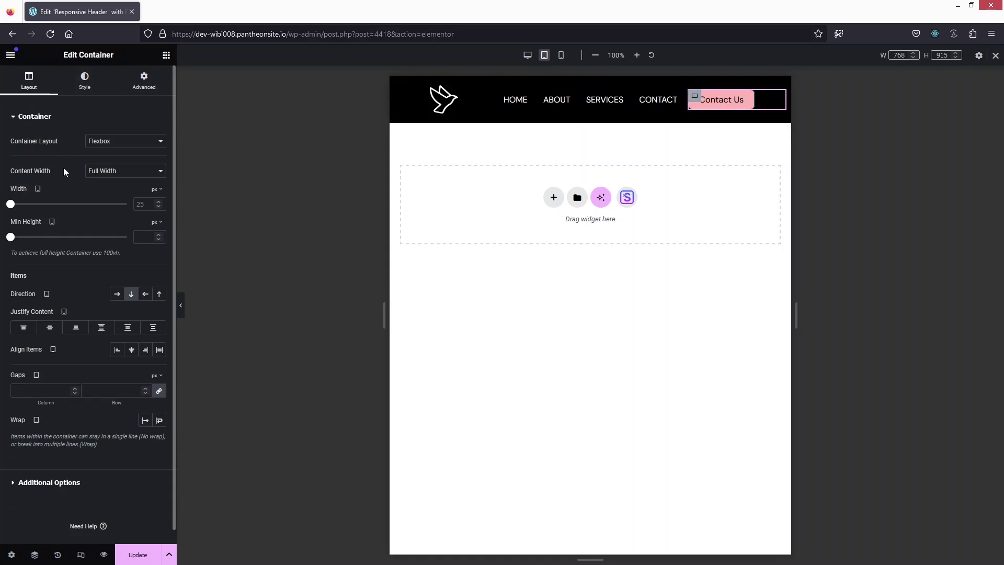
{"action": "left_click", "coordinate": [146, 354]}
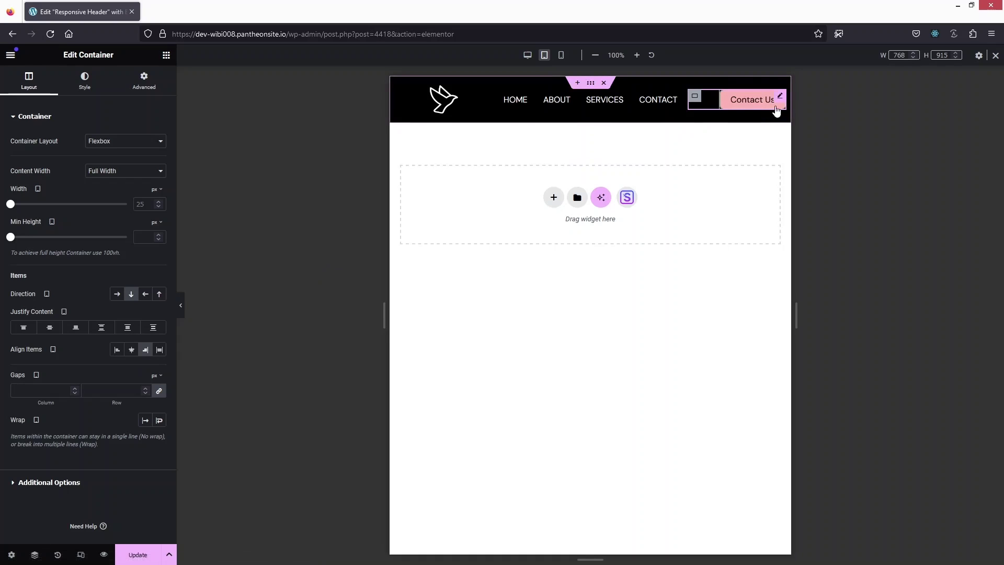
{"action": "left_click", "coordinate": [157, 84]}
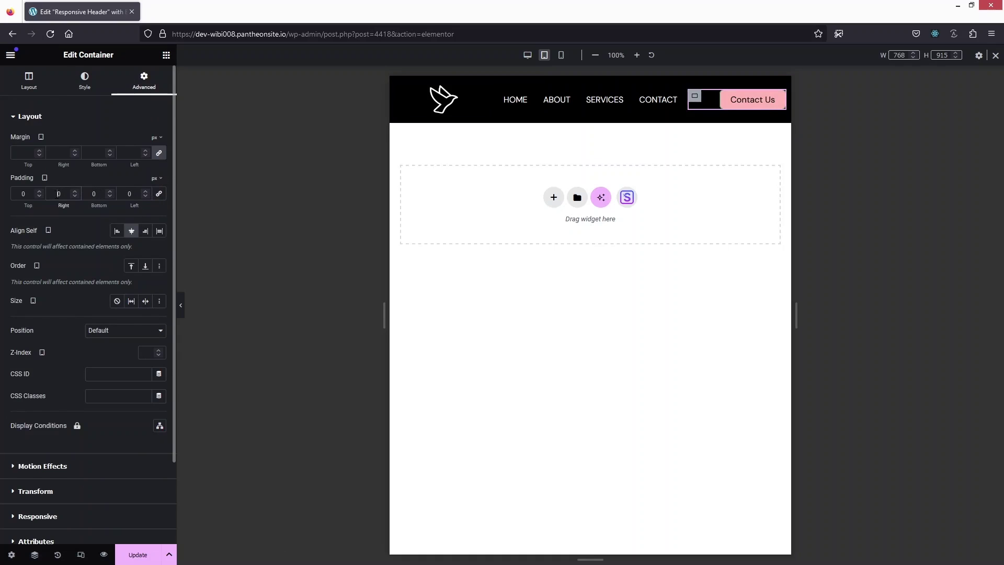
{"action": "type", "text": "20"}
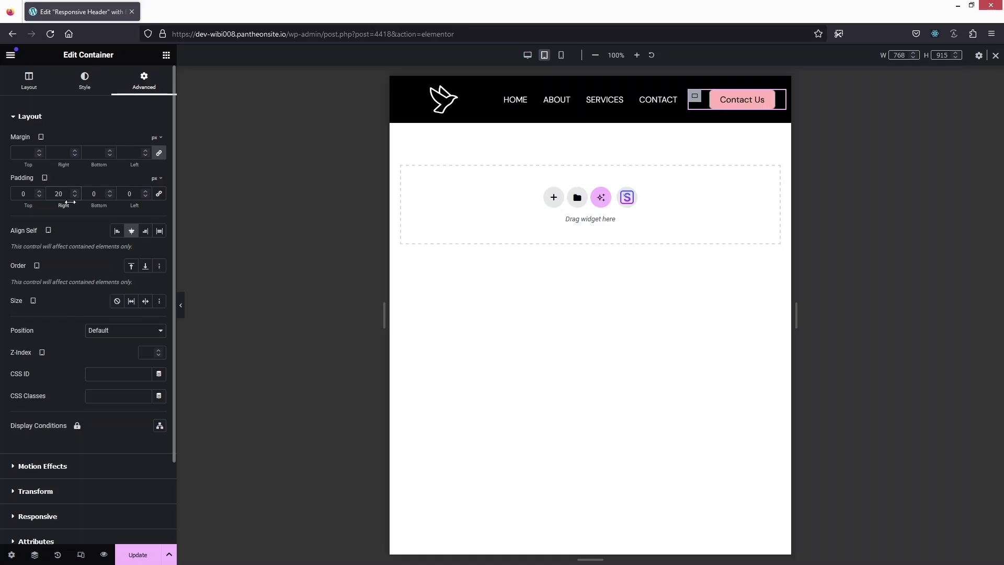
- Save the header's tablet changes and return to the desktop view
{"action": "left_click", "coordinate": [677, 107]}
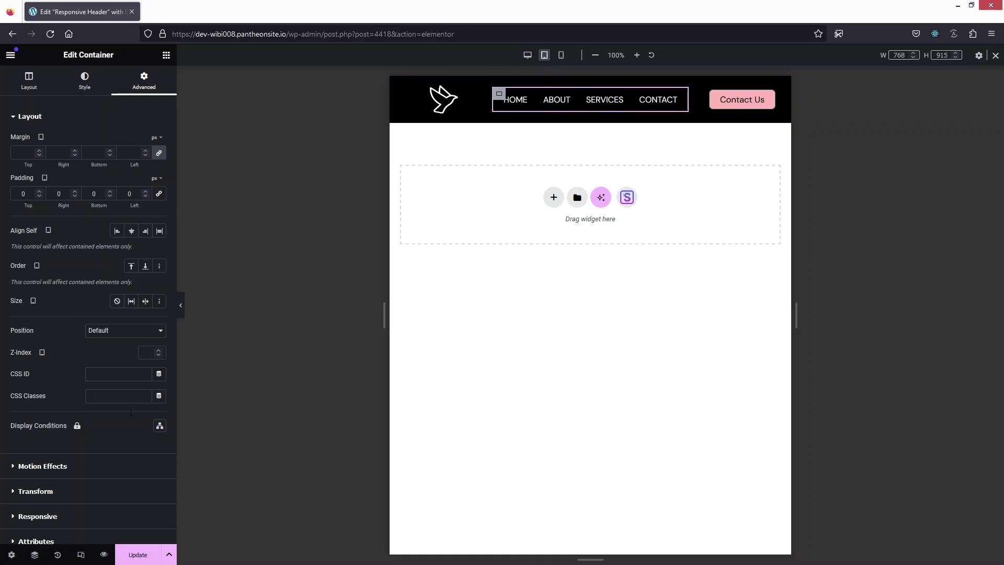
{"action": "left_click", "coordinate": [139, 556]}
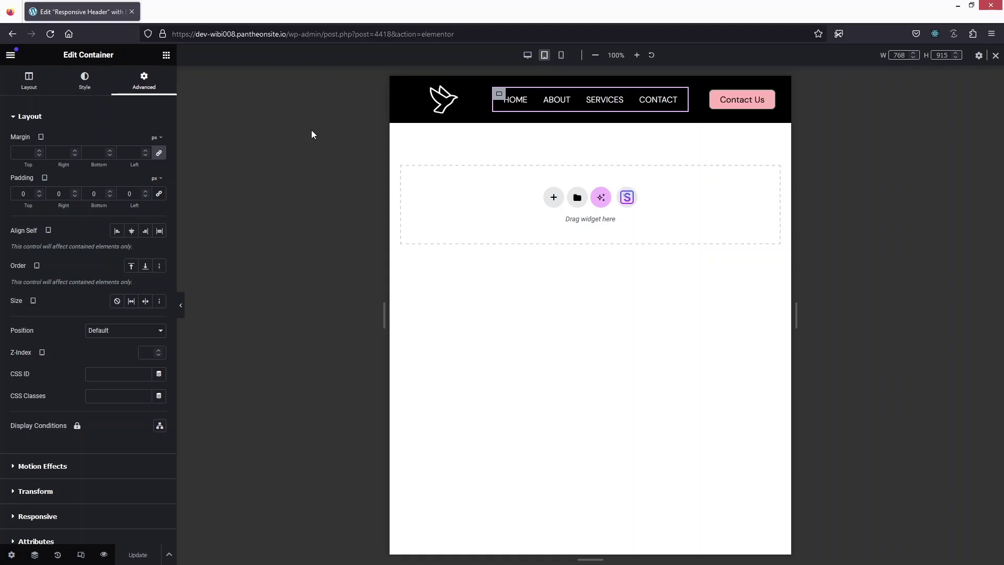
{"action": "left_click", "coordinate": [527, 56]}
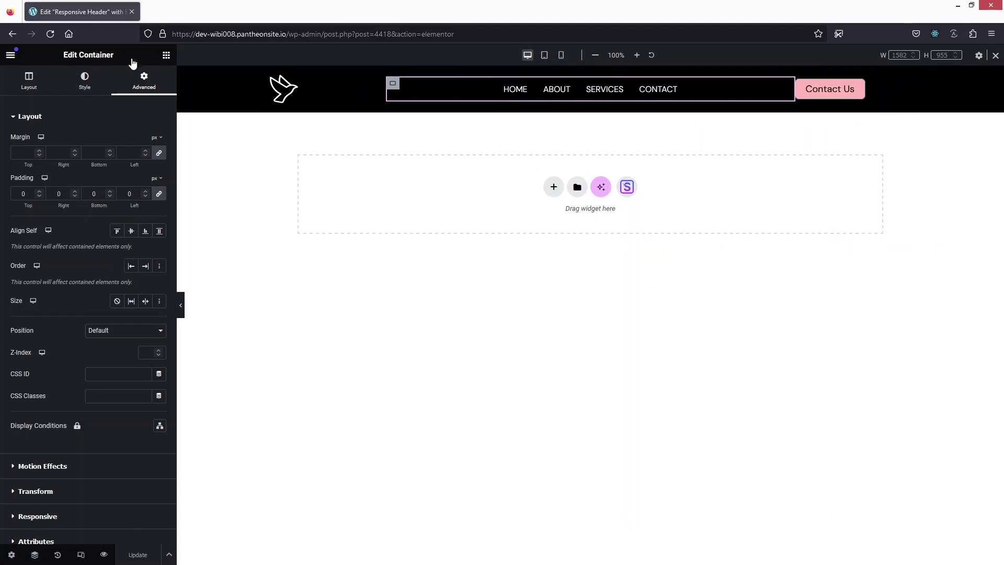
- Duplicate the outer header container and delete the Contact Us button together with its column from the copy
{"action": "right_click", "coordinate": [589, 73]}
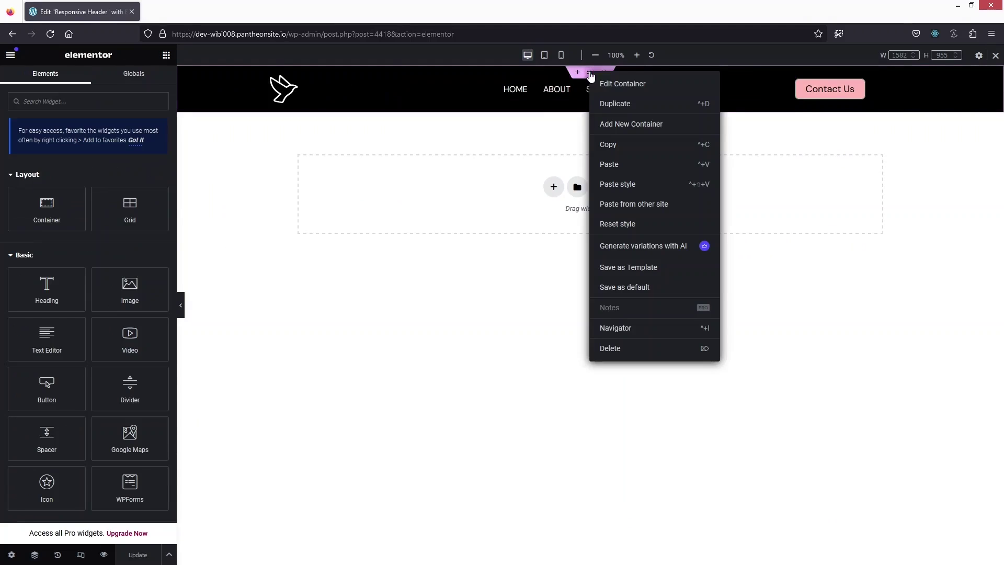
{"action": "left_click", "coordinate": [624, 104]}
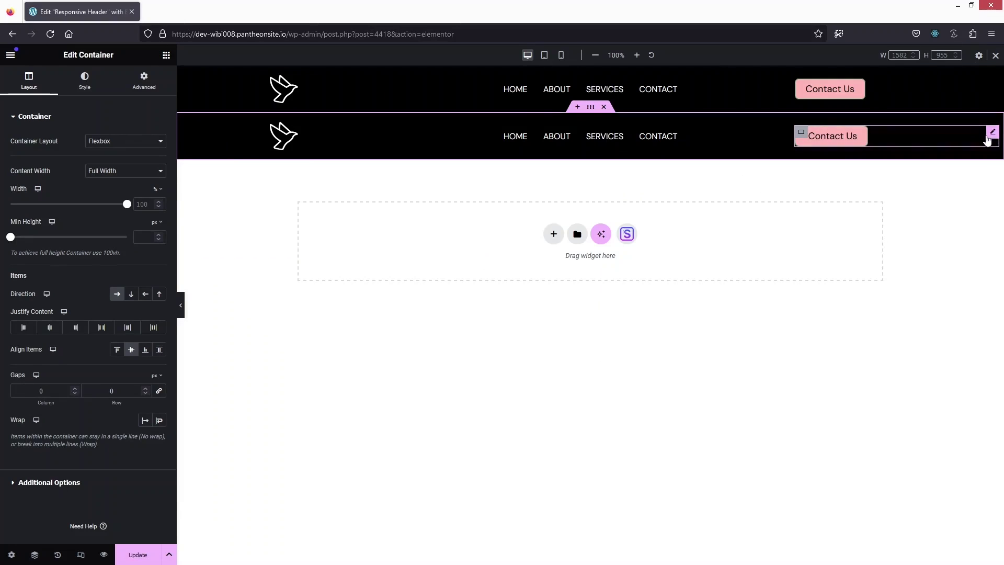
{"action": "right_click", "coordinate": [991, 134]}
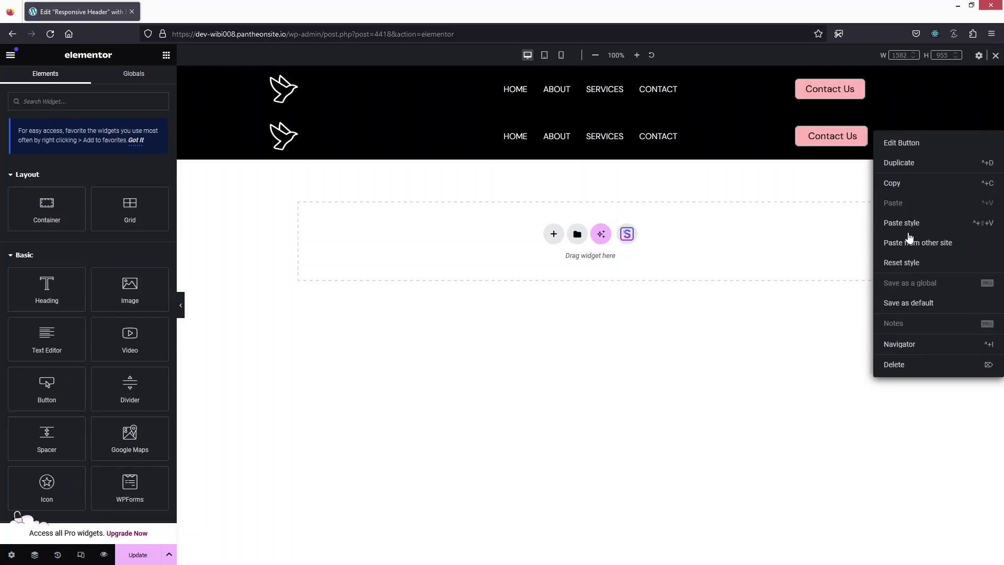
{"action": "left_click", "coordinate": [895, 364]}
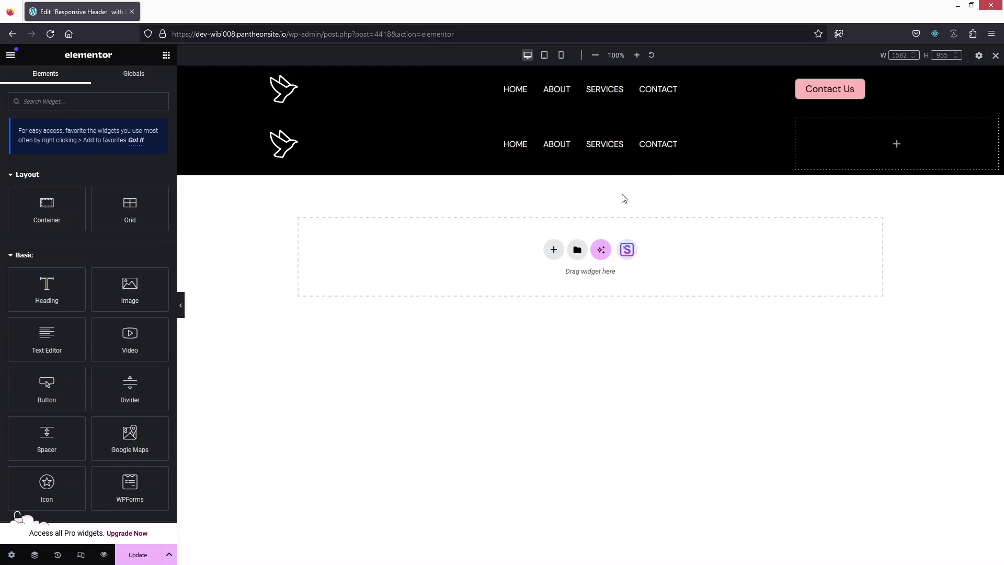
{"action": "right_click", "coordinate": [801, 127]}
{"action": "left_click", "coordinate": [830, 398]}
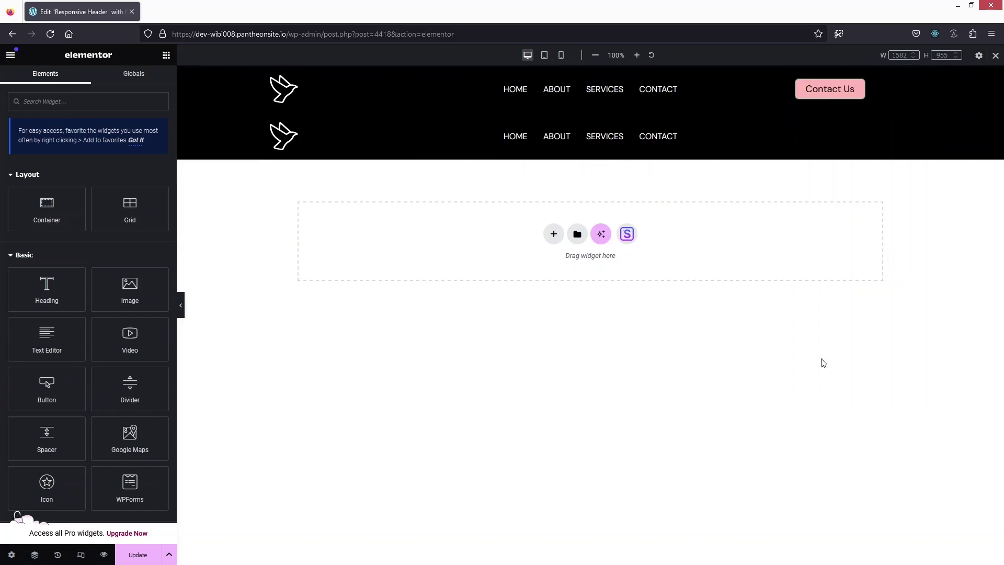
- Set the width of the menu column in the duplicated header container to 75 %
{"action": "left_click", "coordinate": [392, 131]}
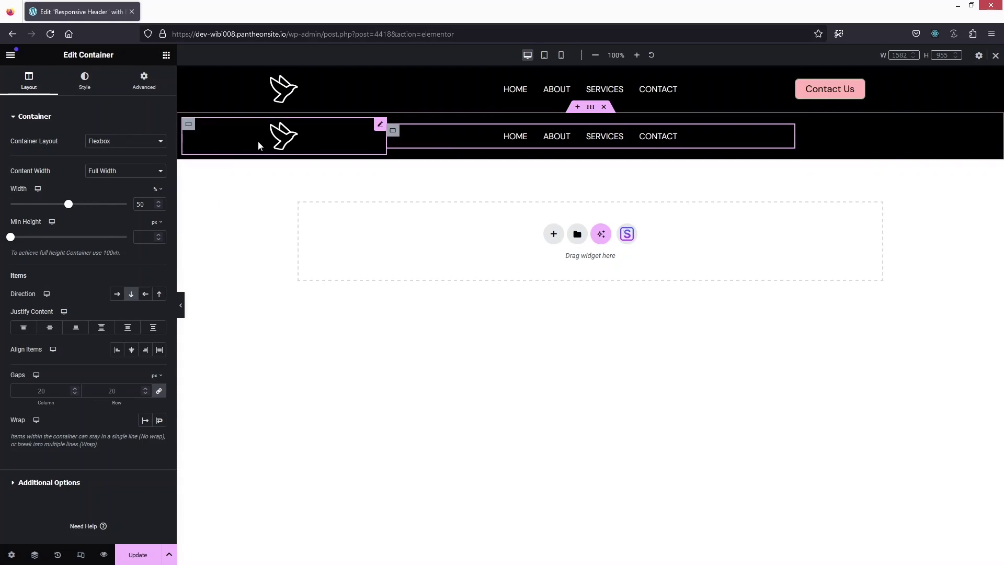
{"action": "left_click", "coordinate": [189, 129]}
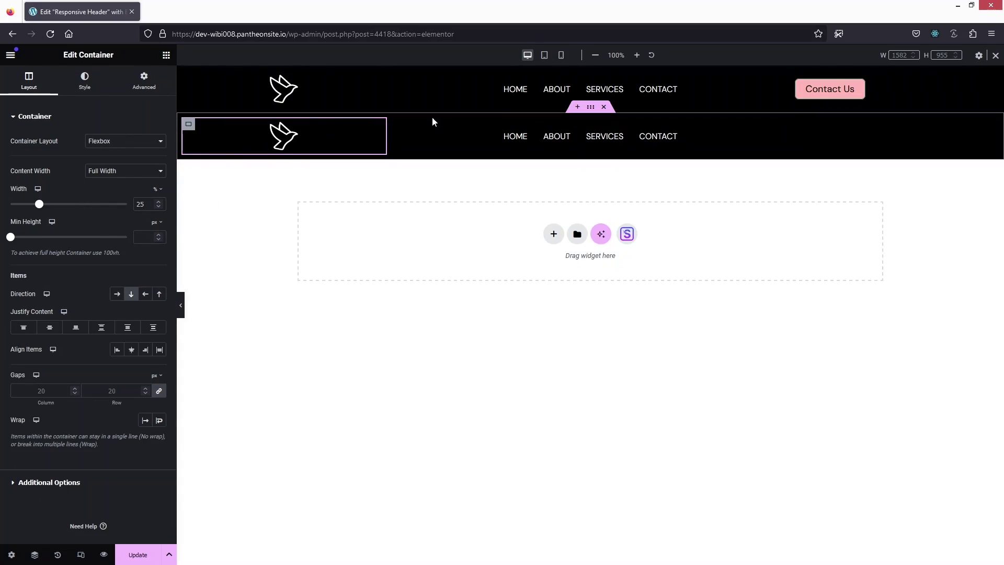
{"action": "left_click", "coordinate": [394, 134]}
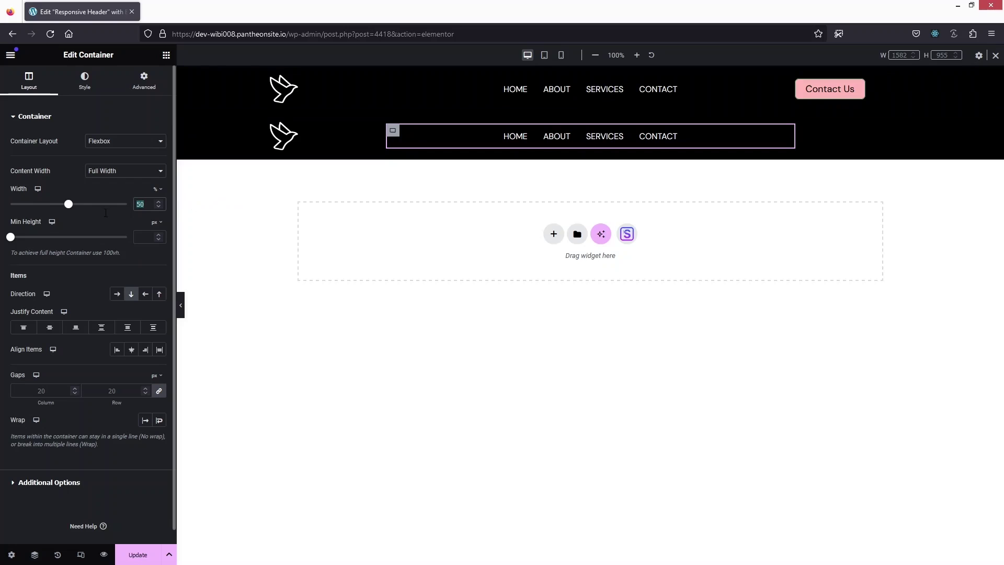
{"action": "type", "text": "75"}
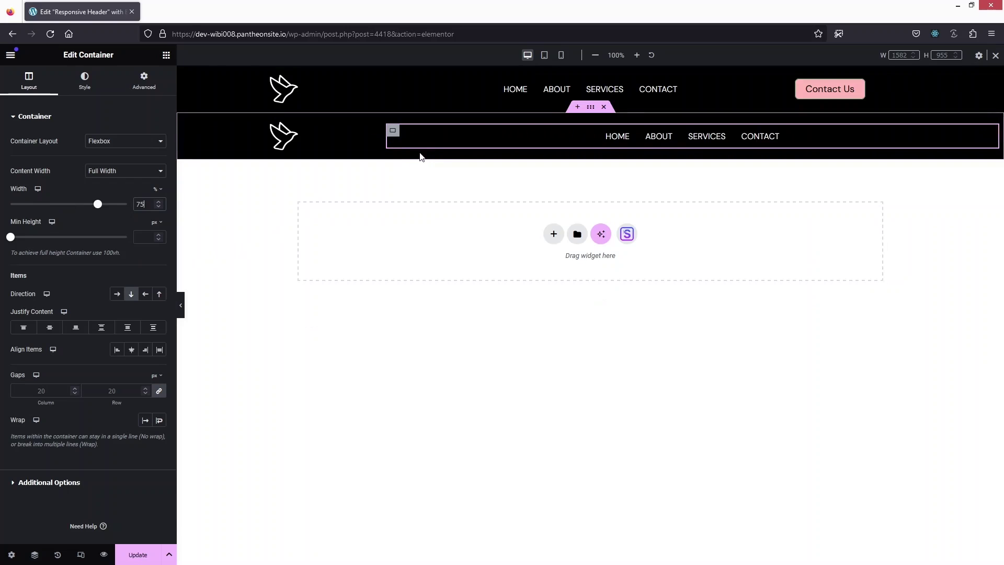
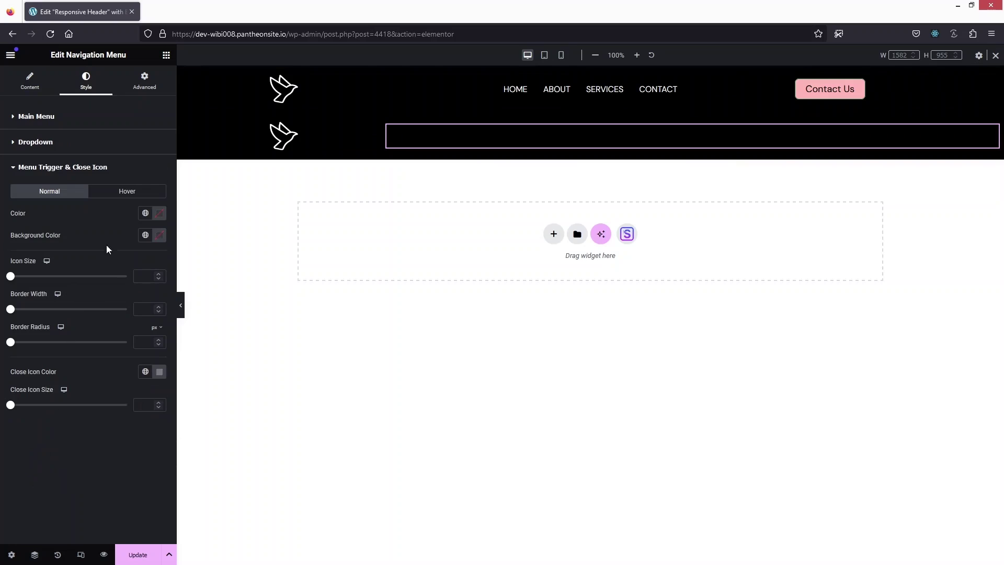
- Set the duplicated menu's trigger icon colour to near-white #FCFCFC
{"action": "left_click", "coordinate": [159, 217]}
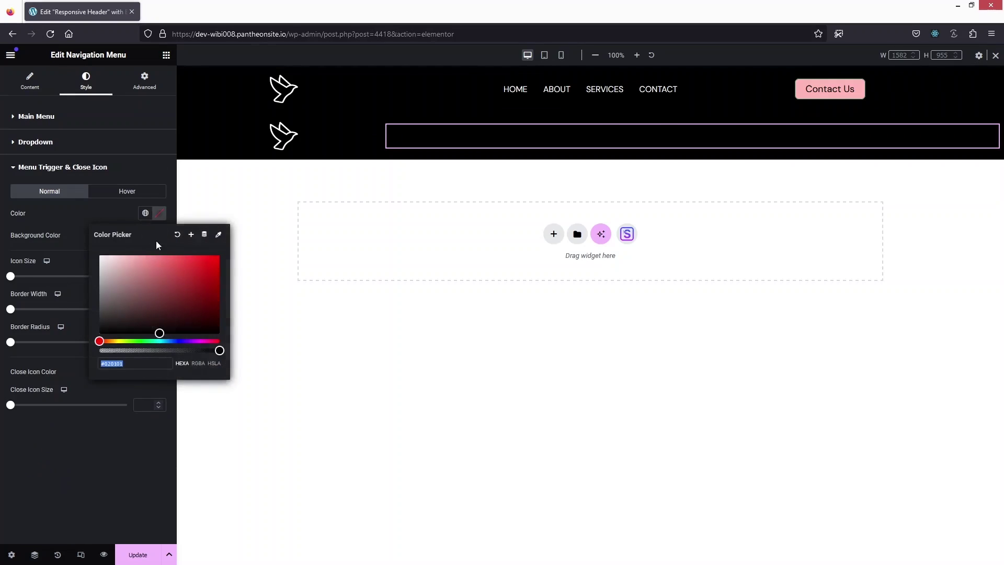
{"action": "left_click", "coordinate": [197, 258]}
{"action": "left_click_drag", "start_coordinate": [196, 257], "coordinate": [96, 255]}
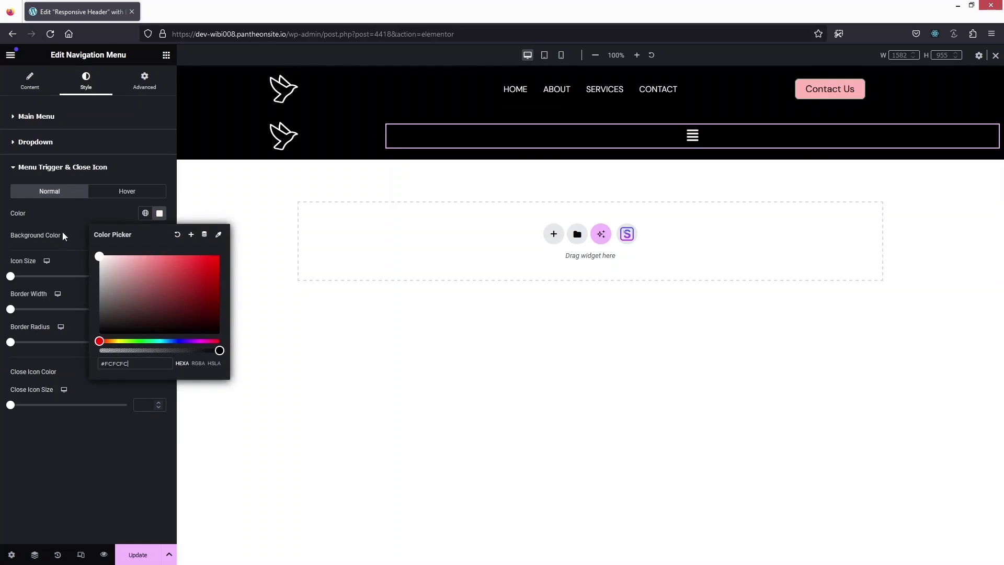
{"action": "left_click", "coordinate": [80, 236]}
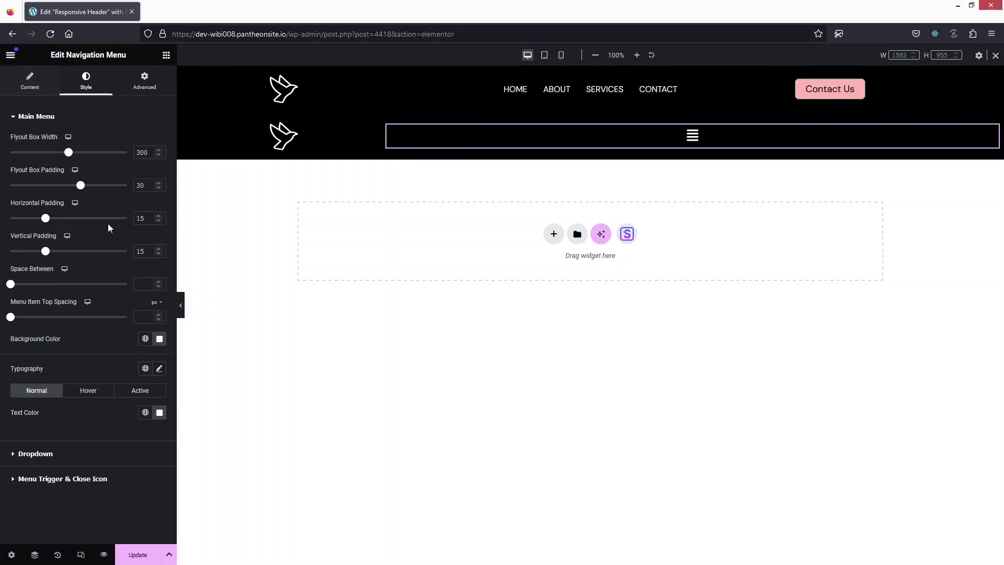
- Try left alignment for the duplicated menu's hamburger icon and return it to centre
{"action": "left_click", "coordinate": [25, 85]}
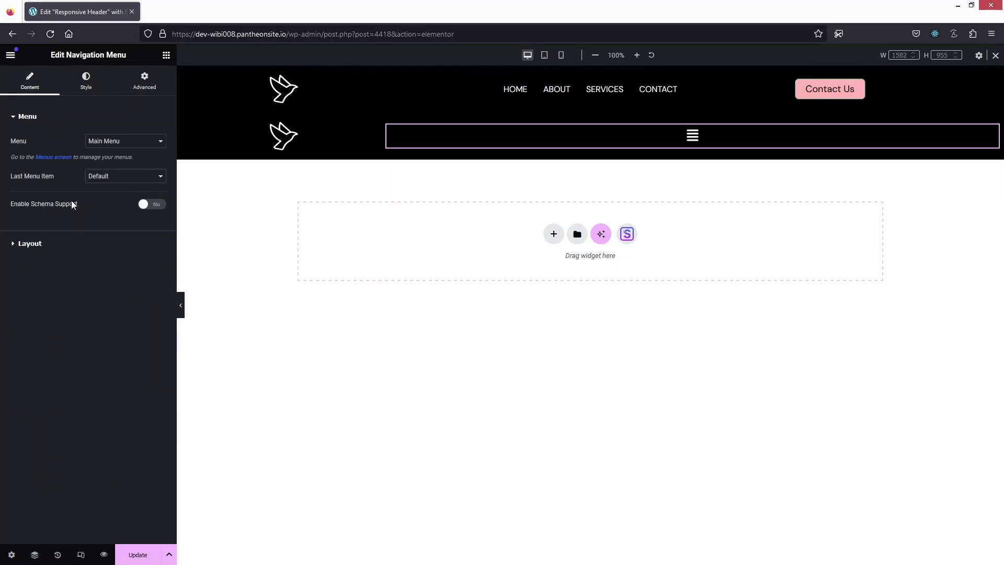
{"action": "left_click", "coordinate": [44, 245]}
{"action": "left_click", "coordinate": [115, 210]}
{"action": "left_click", "coordinate": [115, 210]}
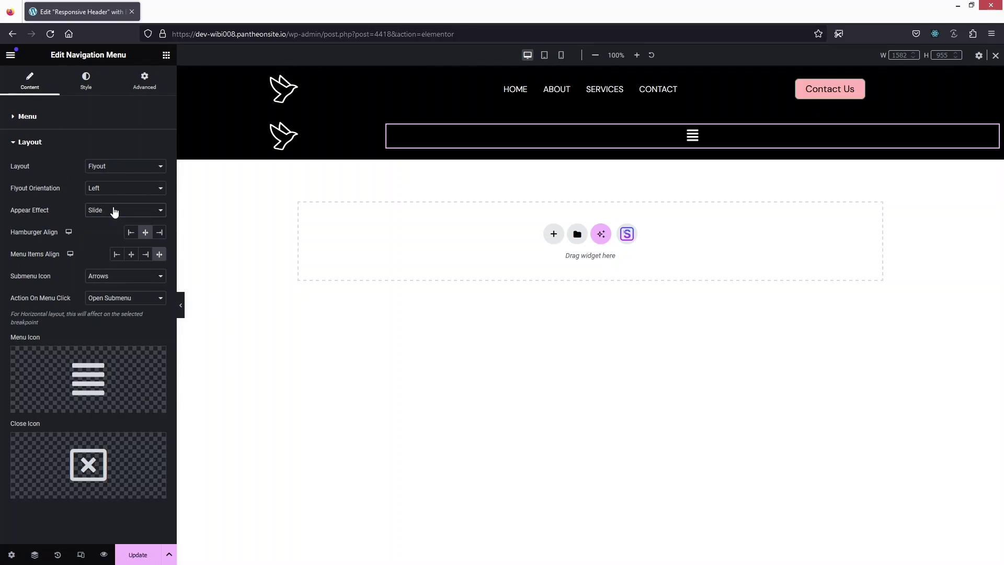
{"action": "left_click", "coordinate": [130, 233]}
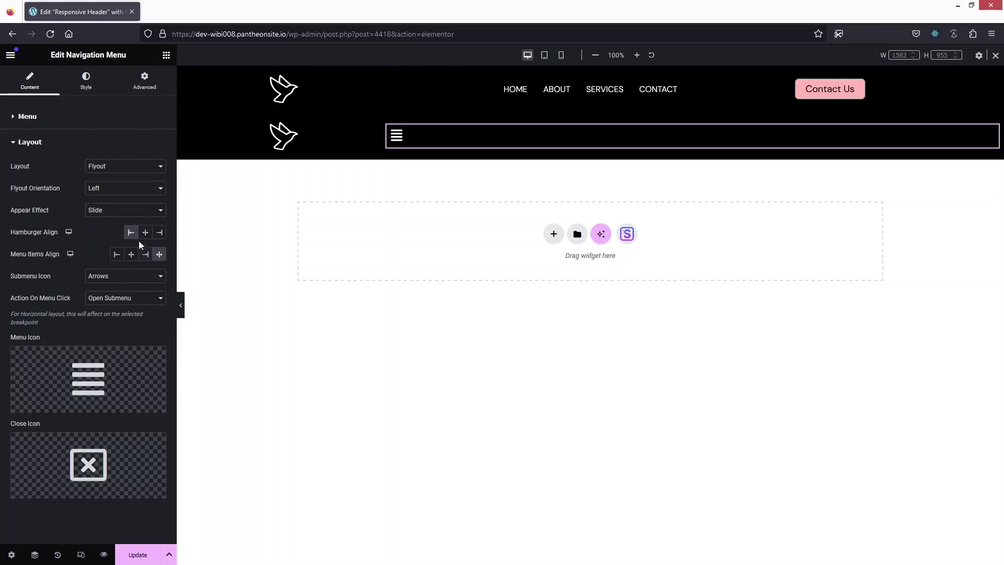
{"action": "left_click", "coordinate": [145, 235]}
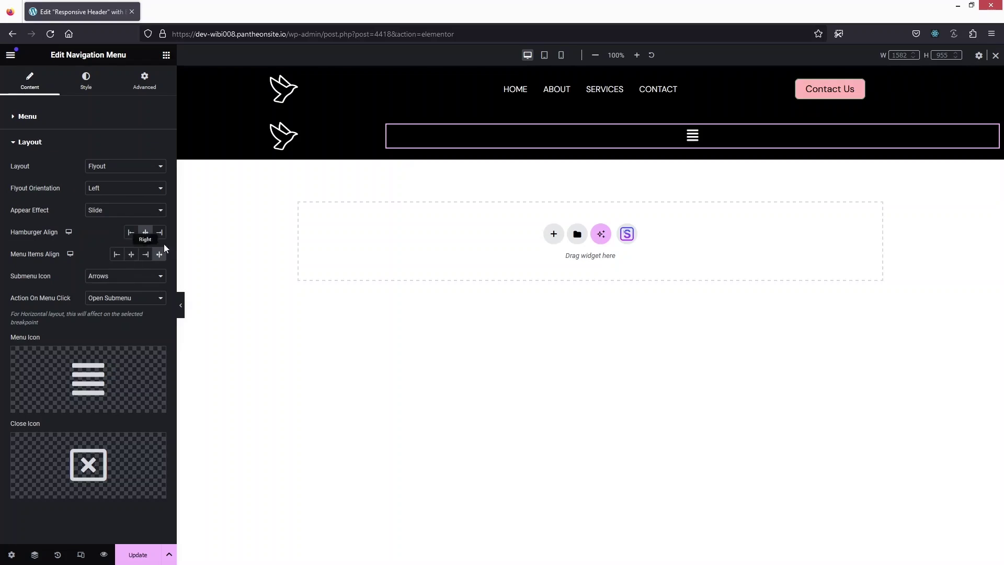
- Open the flyout menu in the duplicated header and set its normal text colour to black
{"action": "left_click", "coordinate": [693, 136]}
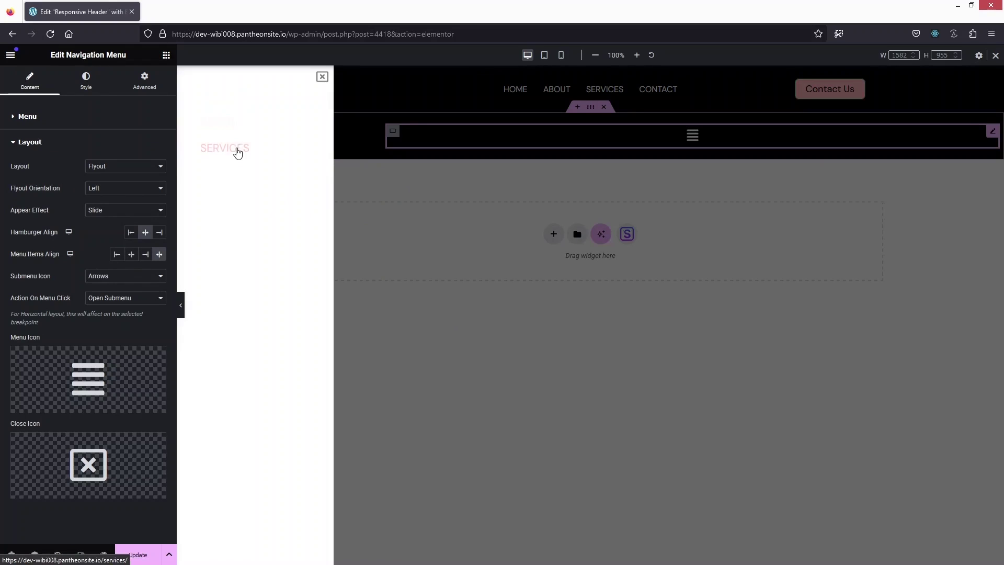
{"action": "left_click", "coordinate": [93, 90]}
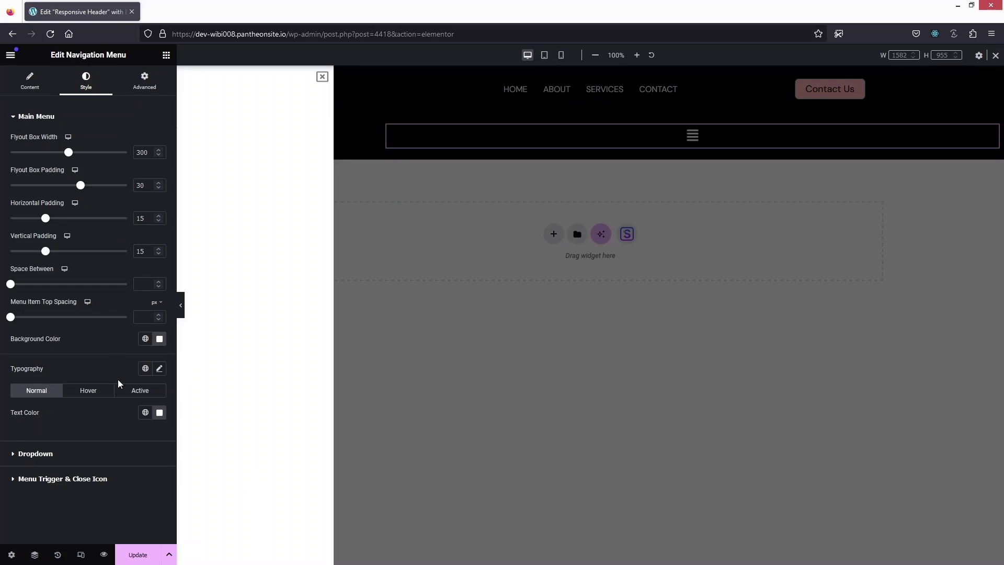
{"action": "left_click", "coordinate": [159, 413]}
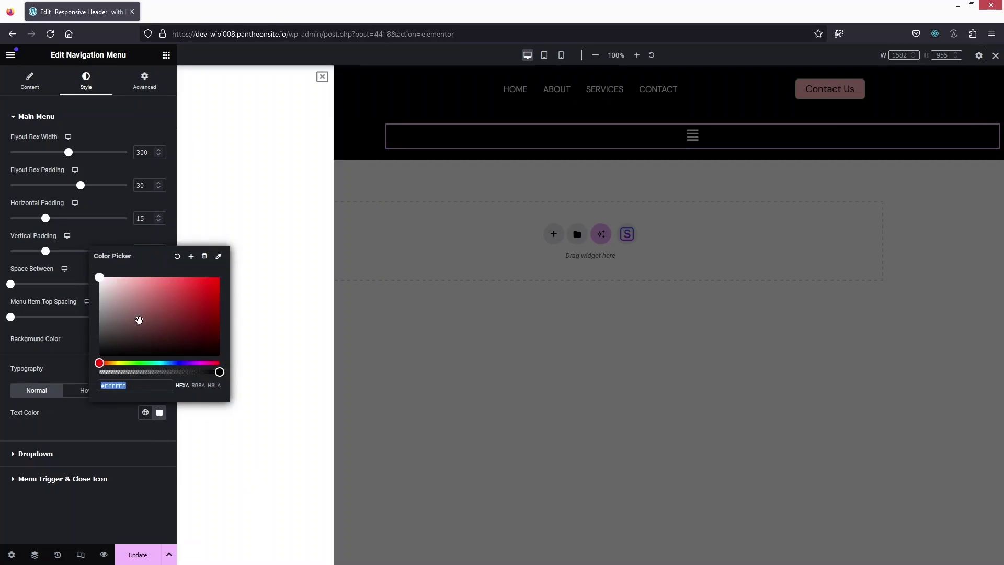
{"action": "left_click_drag", "start_coordinate": [95, 367], "coordinate": [97, 433]}
{"action": "left_click", "coordinate": [84, 428]}
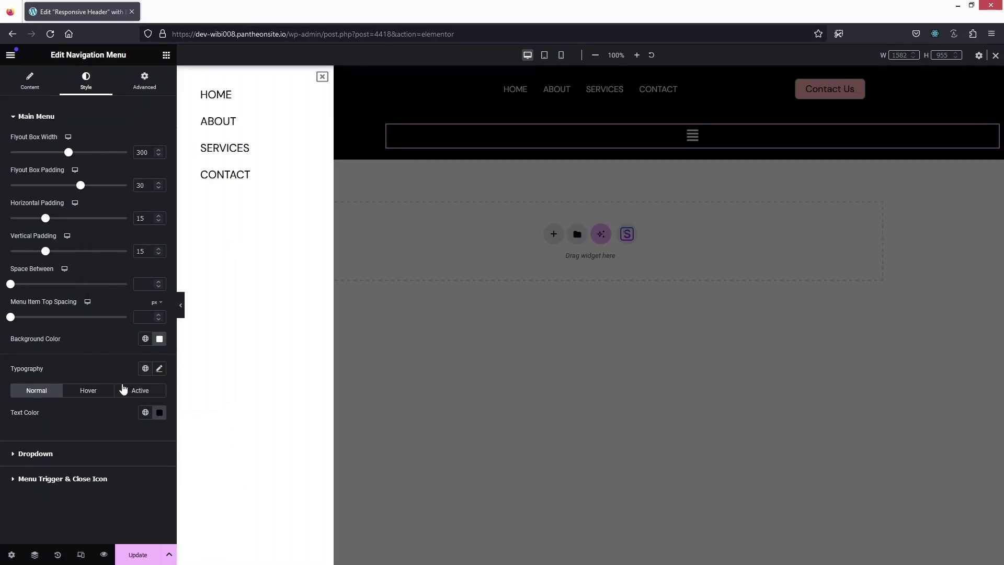
- Check the flyout's hover and active text colours, and set its space between to 16 and menu item top spacing to 65 px
{"action": "left_click", "coordinate": [93, 395]}
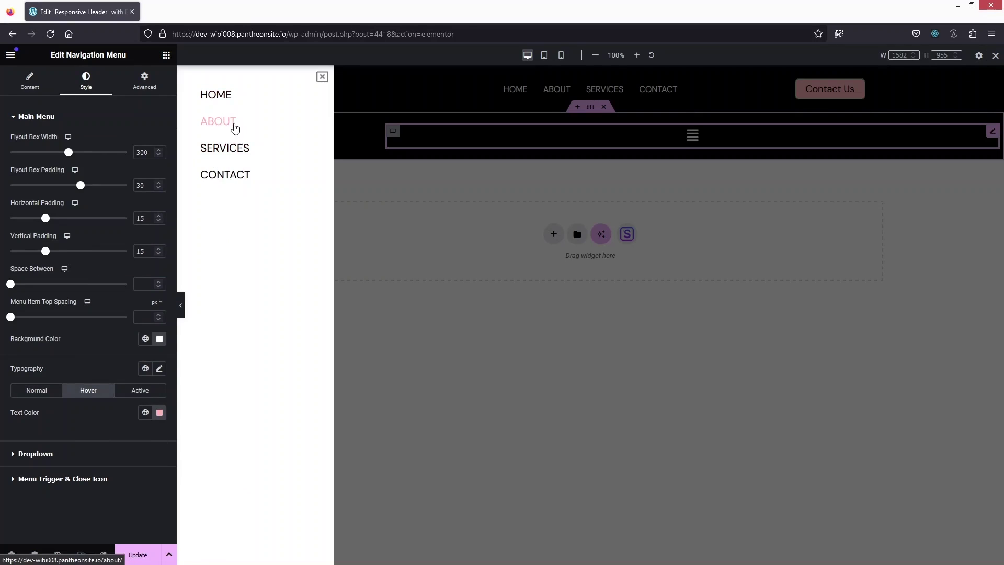
{"action": "left_click", "coordinate": [140, 390]}
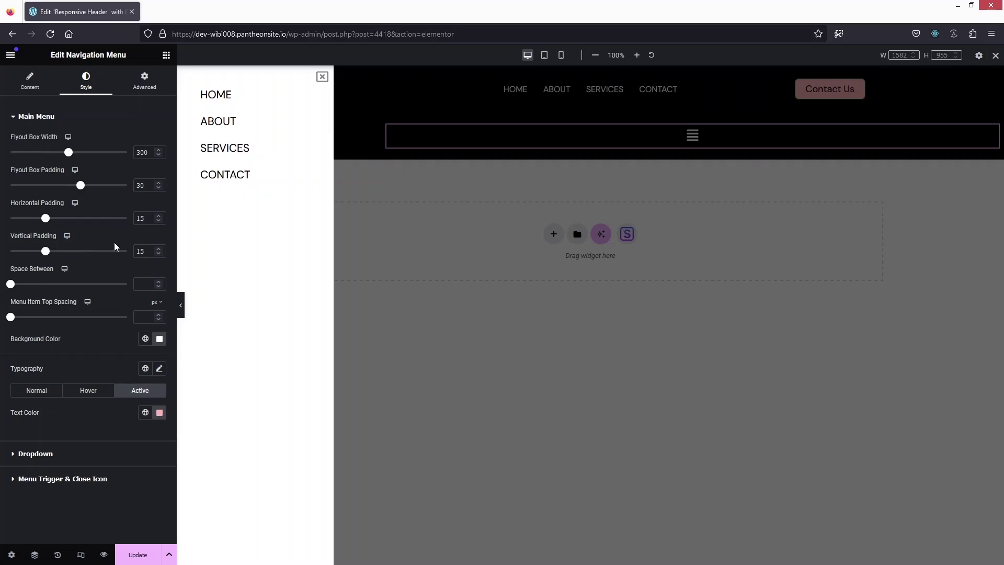
{"action": "left_click_drag", "start_coordinate": [13, 286], "coordinate": [30, 287]}
{"action": "left_click_drag", "start_coordinate": [13, 322], "coordinate": [89, 318]}
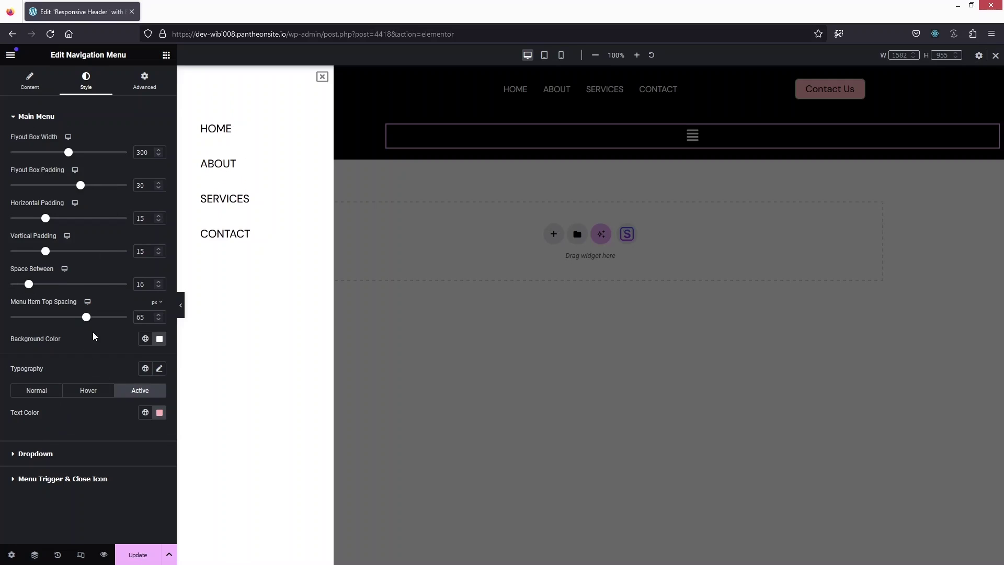
- Keep the flyout menu's background colour at white #FFFFFF, save the header and close the flyout
{"action": "left_click", "coordinate": [159, 342]}
{"action": "left_click_drag", "start_coordinate": [99, 419], "coordinate": [75, 381]}
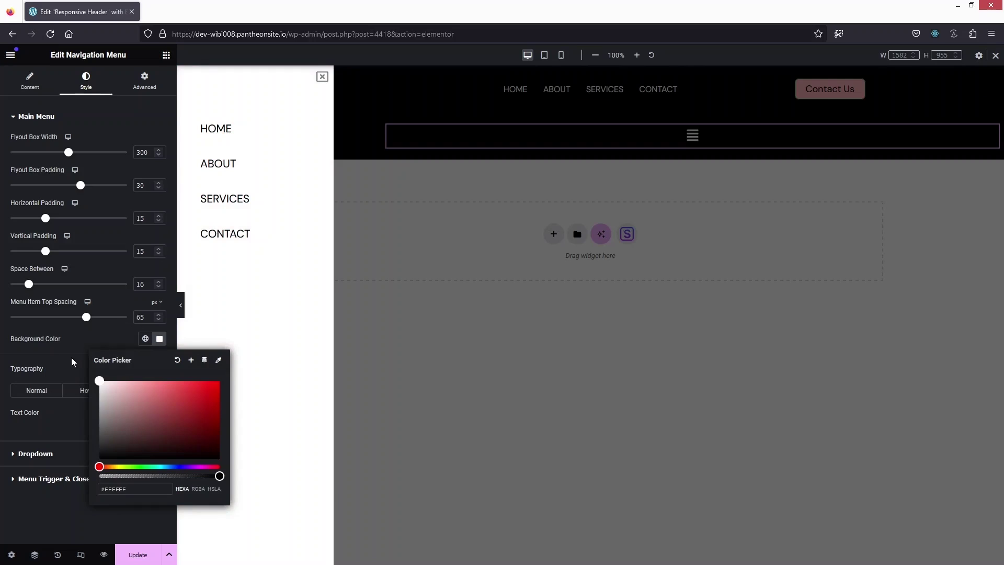
{"action": "left_click", "coordinate": [73, 361]}
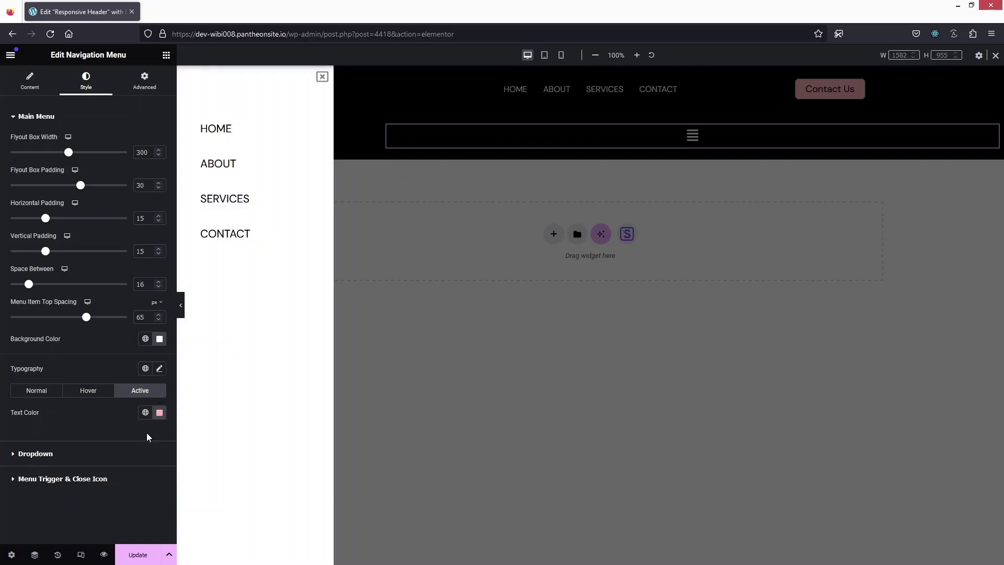
{"action": "left_click", "coordinate": [132, 555]}
{"action": "left_click", "coordinate": [393, 309]}
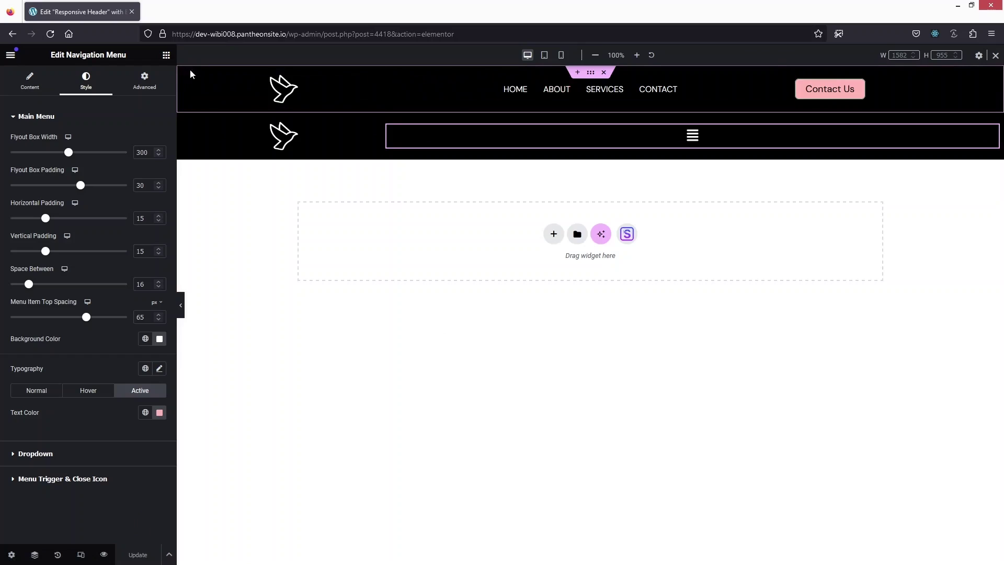
- Hide the original header container with the Contact Us button on mobile portrait and save the header
{"action": "left_click", "coordinate": [239, 110]}
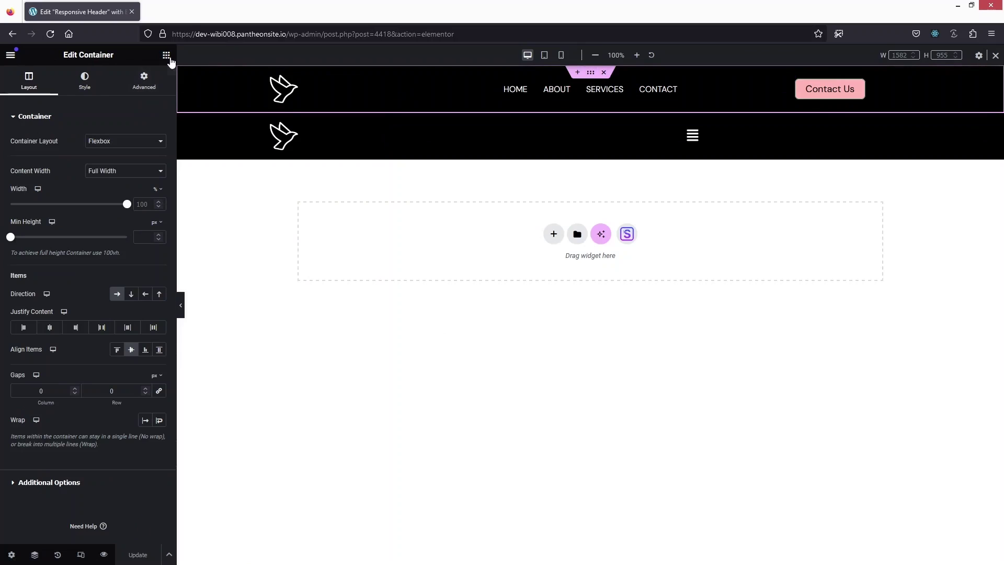
{"action": "left_click", "coordinate": [145, 79]}
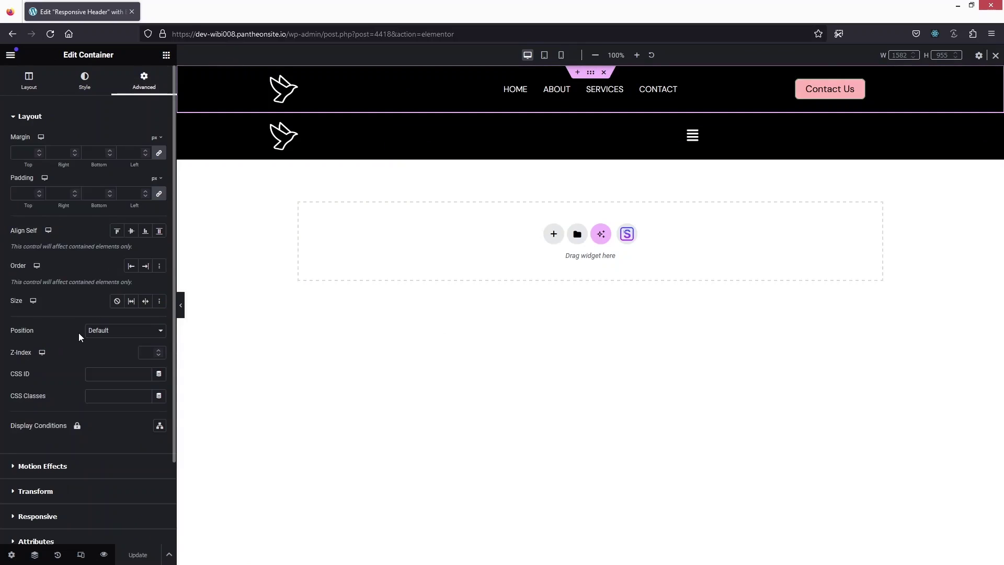
{"action": "scroll", "coordinate": [79, 336], "scroll_direction": "down", "scroll_amount": 2}
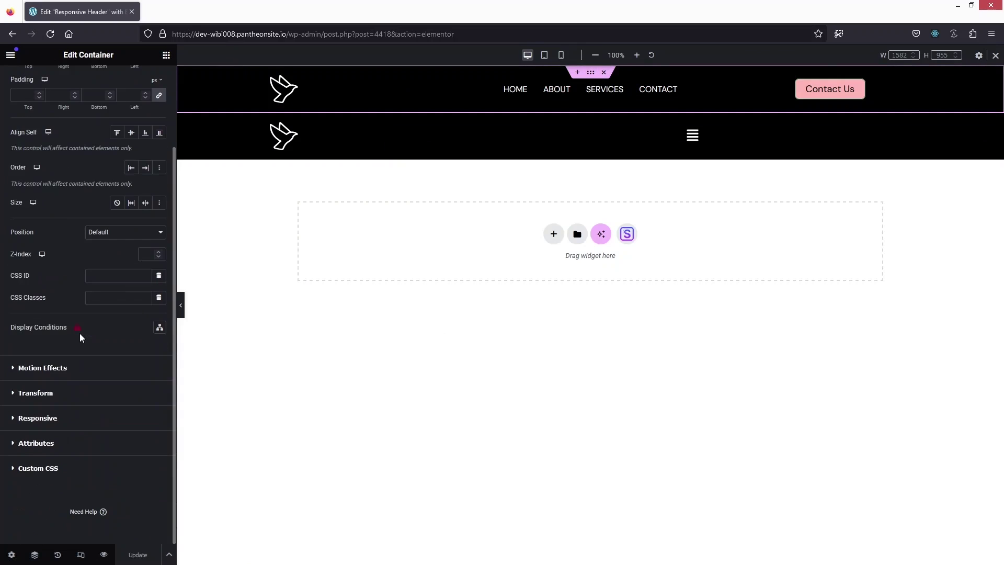
{"action": "left_click", "coordinate": [34, 418]}
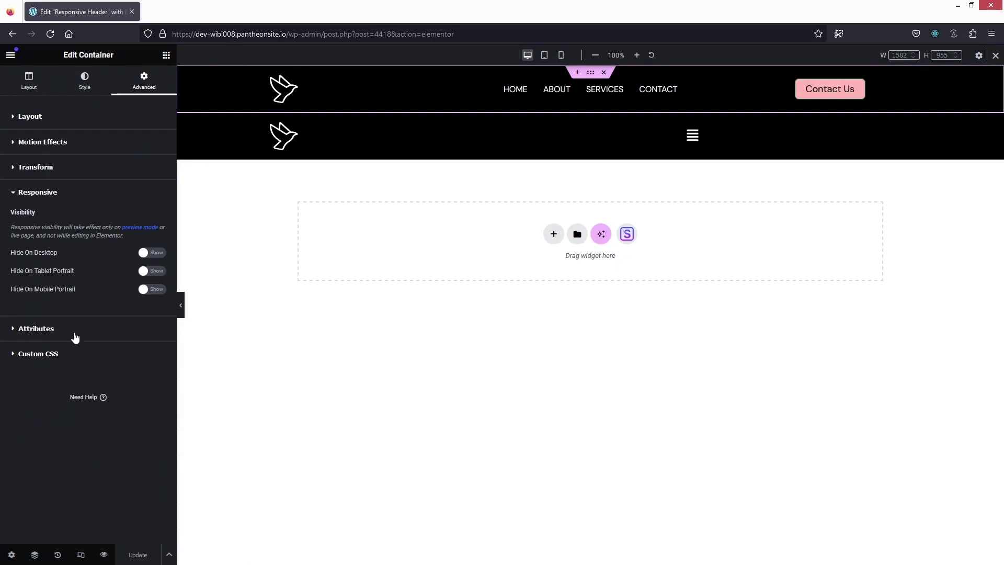
{"action": "left_click", "coordinate": [149, 289]}
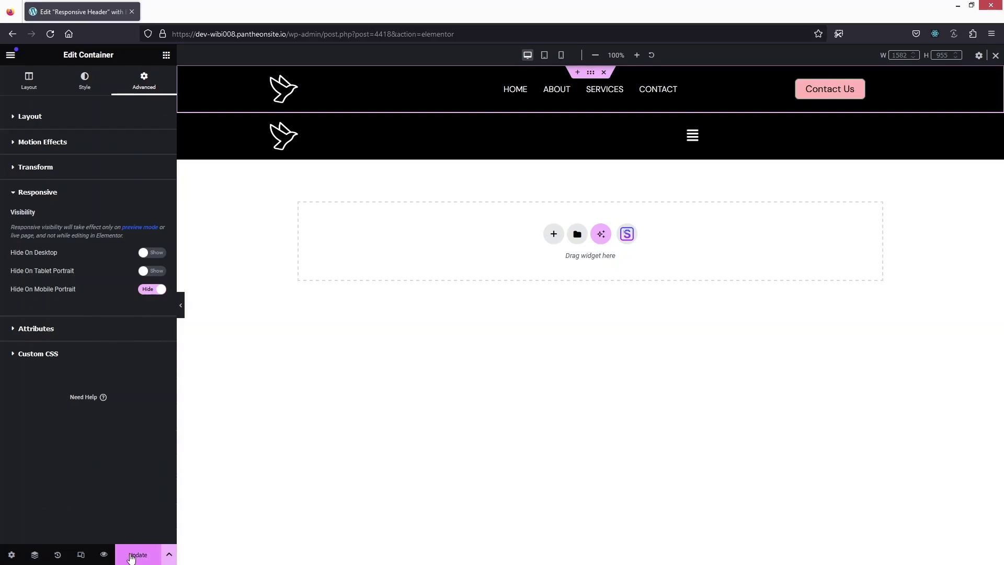
{"action": "left_click", "coordinate": [137, 554]}
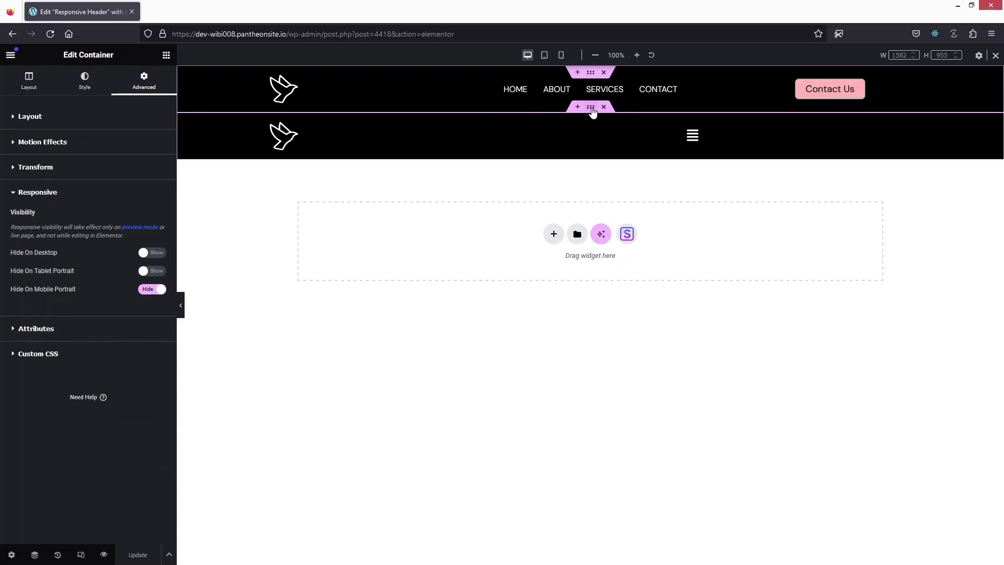
- Hide the duplicated header container with the hamburger menu on desktop and tablet portrait, and save the header
{"action": "left_click", "coordinate": [560, 128]}
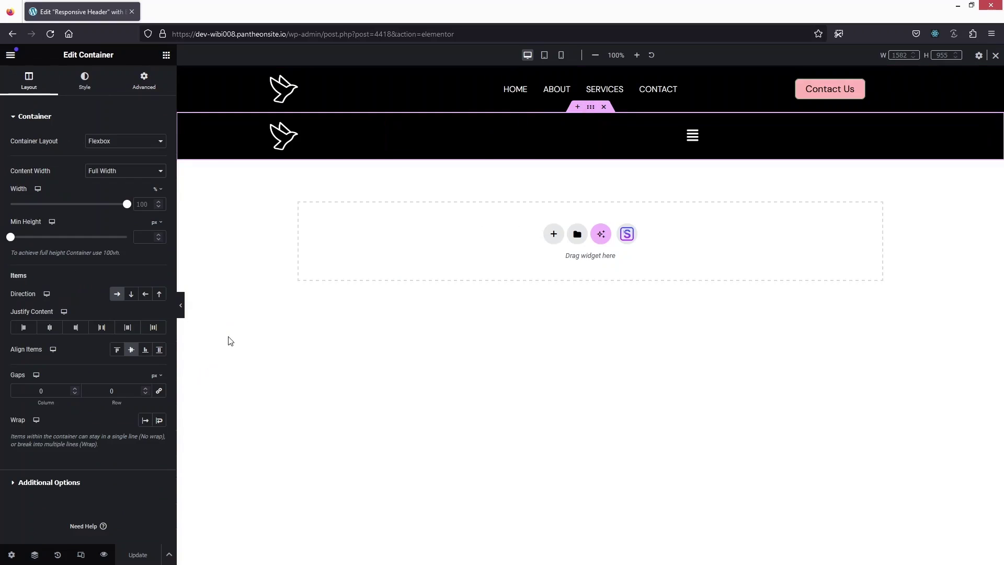
{"action": "left_click", "coordinate": [144, 81]}
{"action": "scroll", "coordinate": [42, 408], "scroll_direction": "down", "scroll_amount": 2}
{"action": "left_click", "coordinate": [33, 420]}
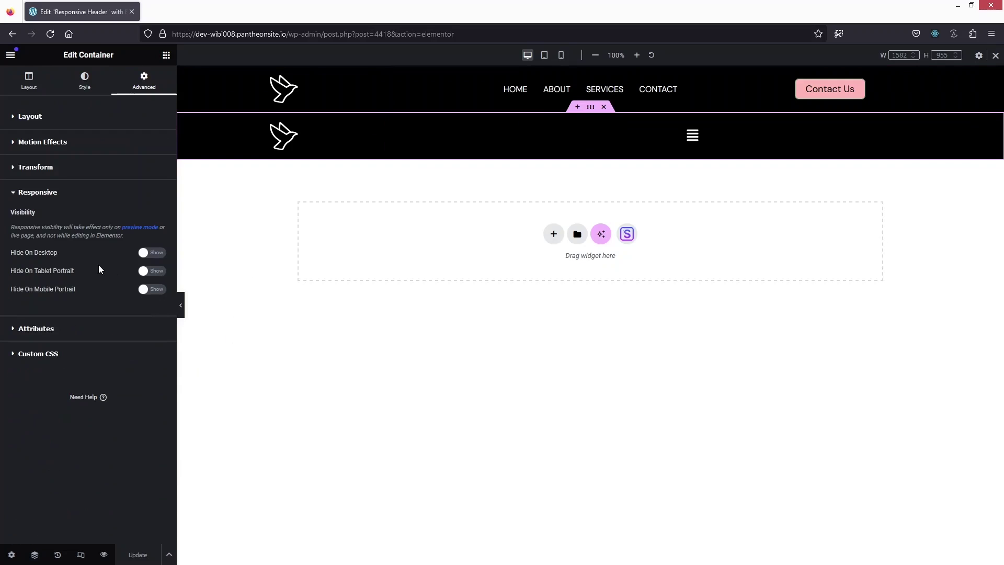
{"action": "left_click", "coordinate": [142, 272]}
{"action": "left_click", "coordinate": [145, 254]}
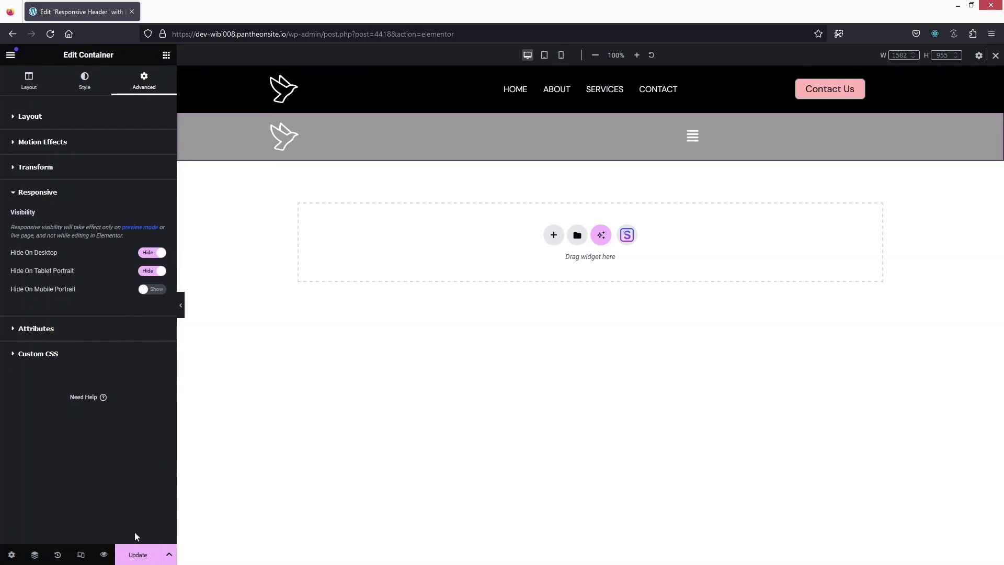
{"action": "left_click", "coordinate": [138, 554]}
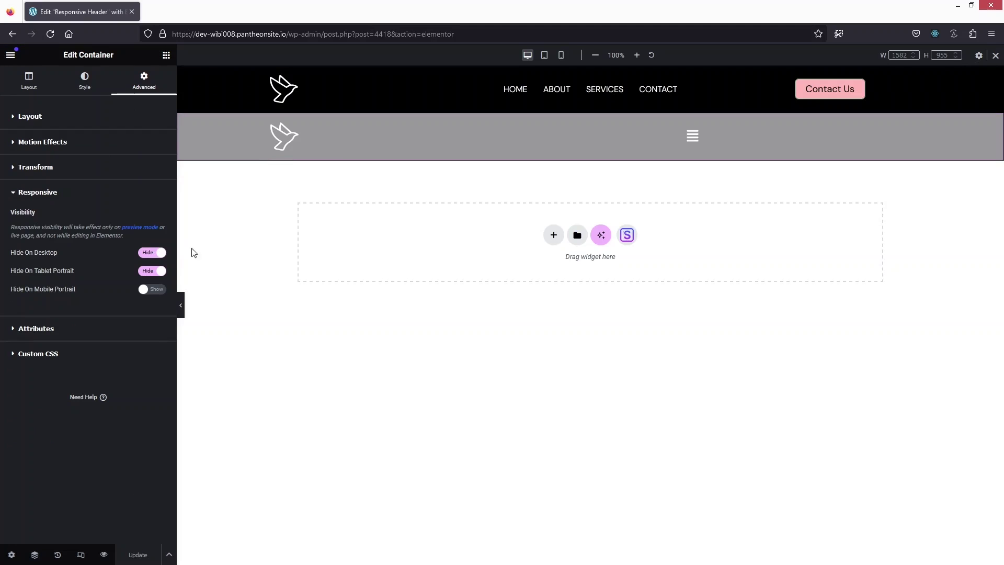
- Switch to the responsive mobile view and set the duplicated header's logo column width to 50 %
{"action": "left_click", "coordinate": [561, 55]}
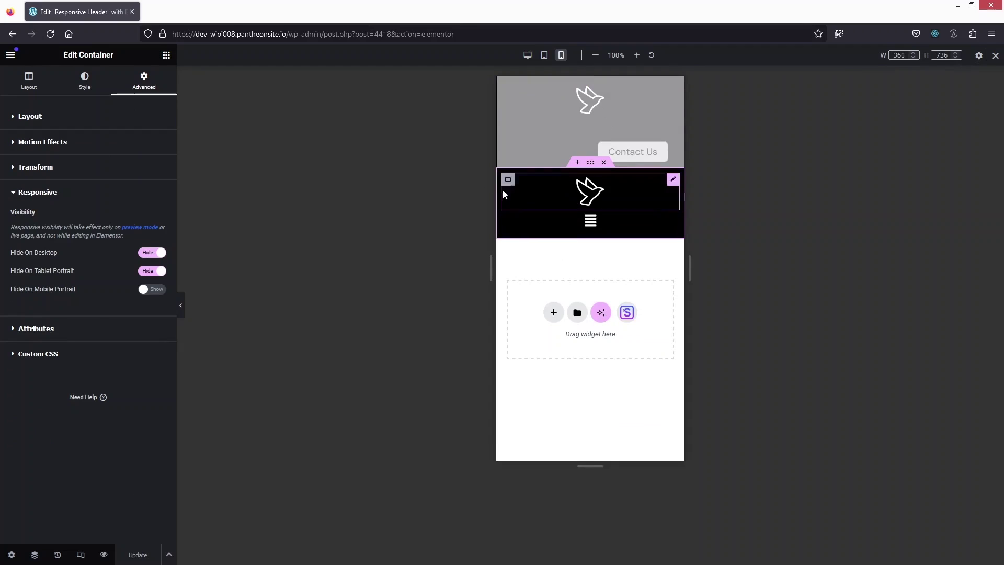
{"action": "left_click", "coordinate": [508, 182]}
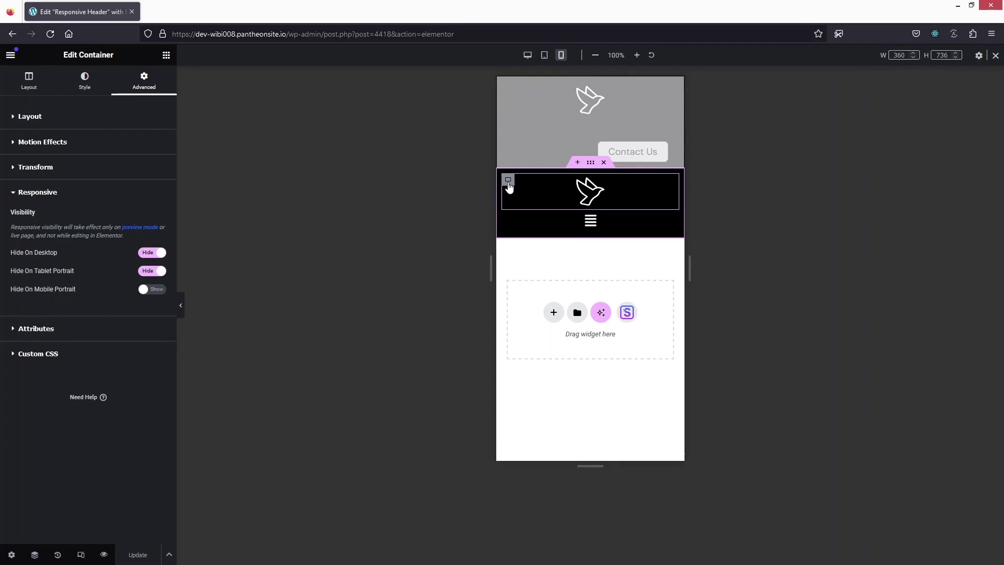
{"action": "left_click", "coordinate": [150, 205]}
{"action": "type", "text": "50"}
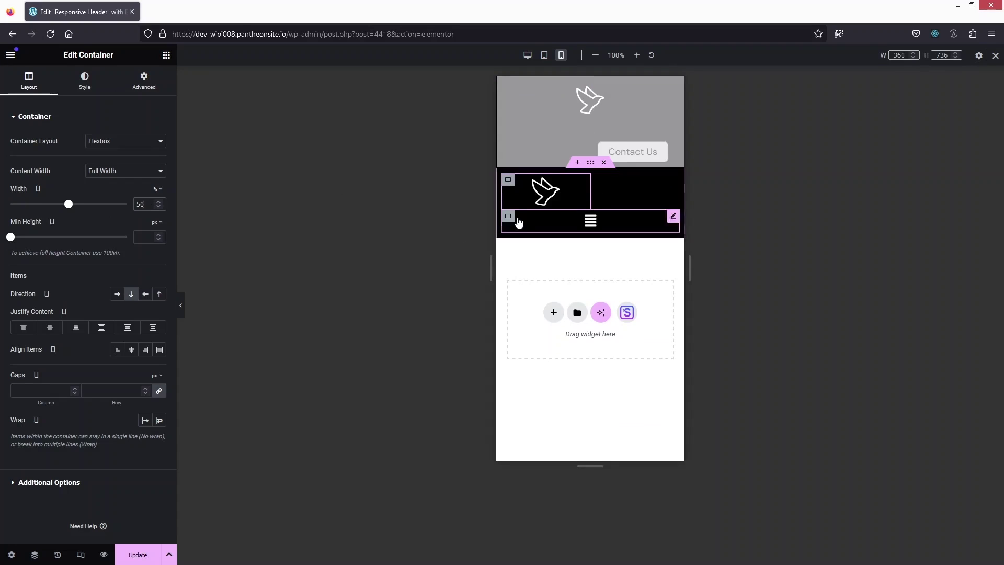
- Set the width of the duplicated header's hamburger menu column to 50 % for mobile
{"action": "left_click", "coordinate": [508, 215]}
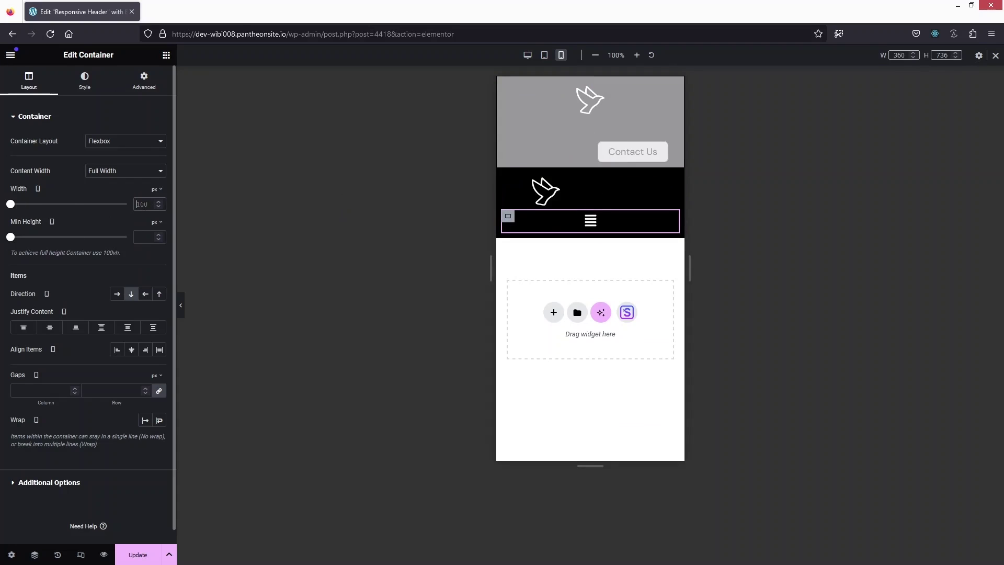
{"action": "type", "text": "50"}
{"action": "left_click", "coordinate": [155, 189]}
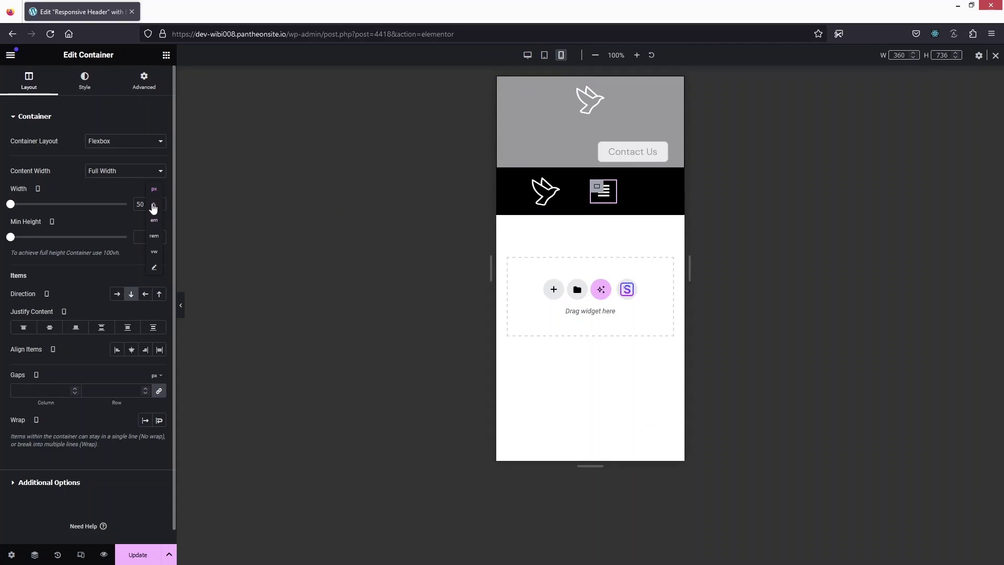
{"action": "left_click", "coordinate": [152, 206]}
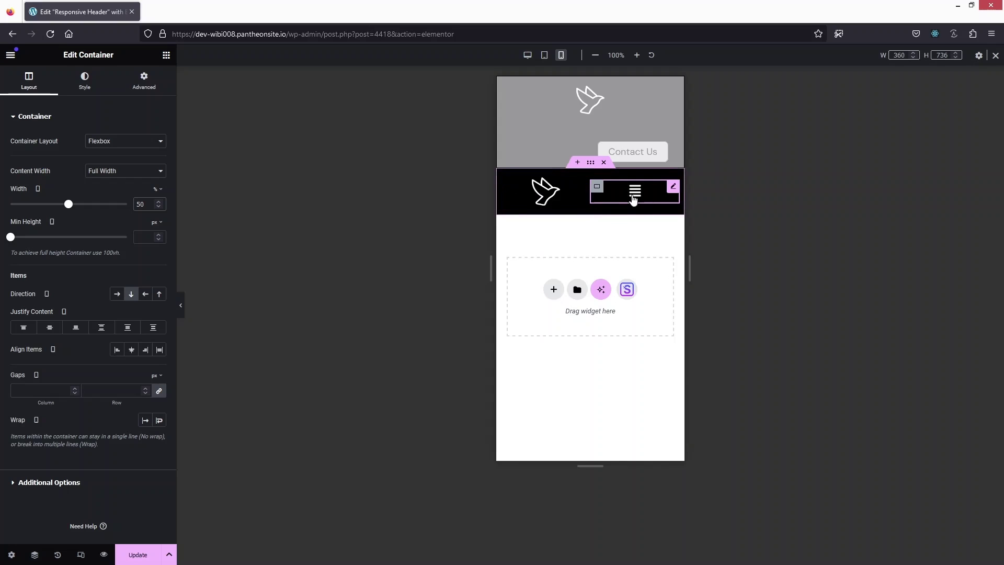
- Set the duplicated header's logo image width to 50 px for mobile and save the header
{"action": "left_click", "coordinate": [545, 198]}
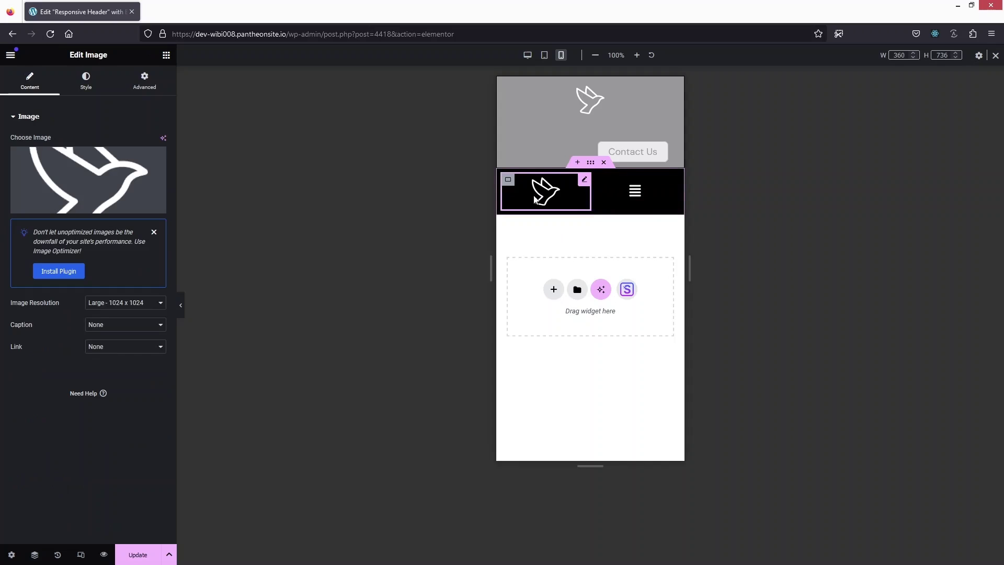
{"action": "left_click", "coordinate": [85, 81]}
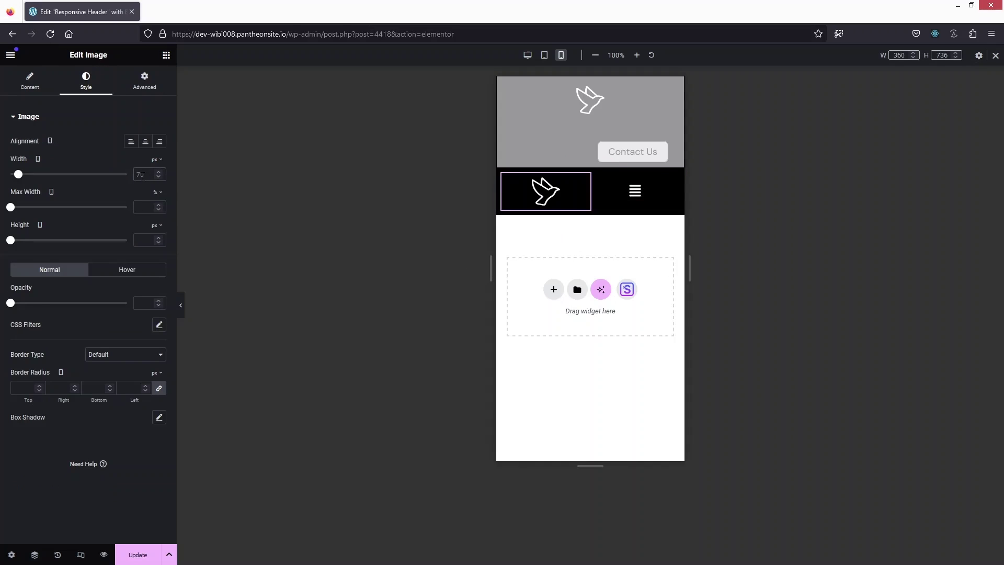
{"action": "double_click", "coordinate": [140, 174]}
{"action": "type", "text": "50"}
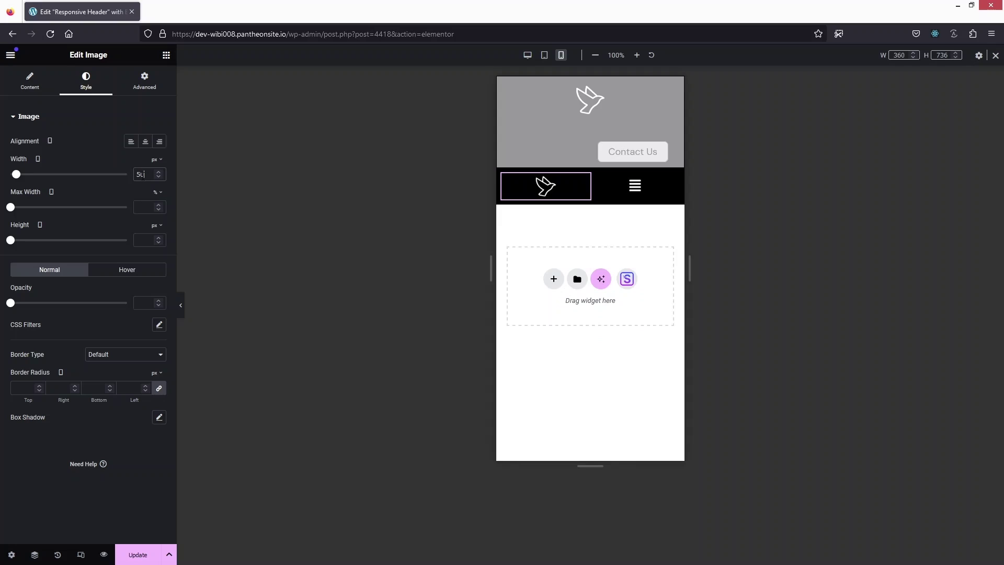
{"action": "left_click", "coordinate": [137, 554]}
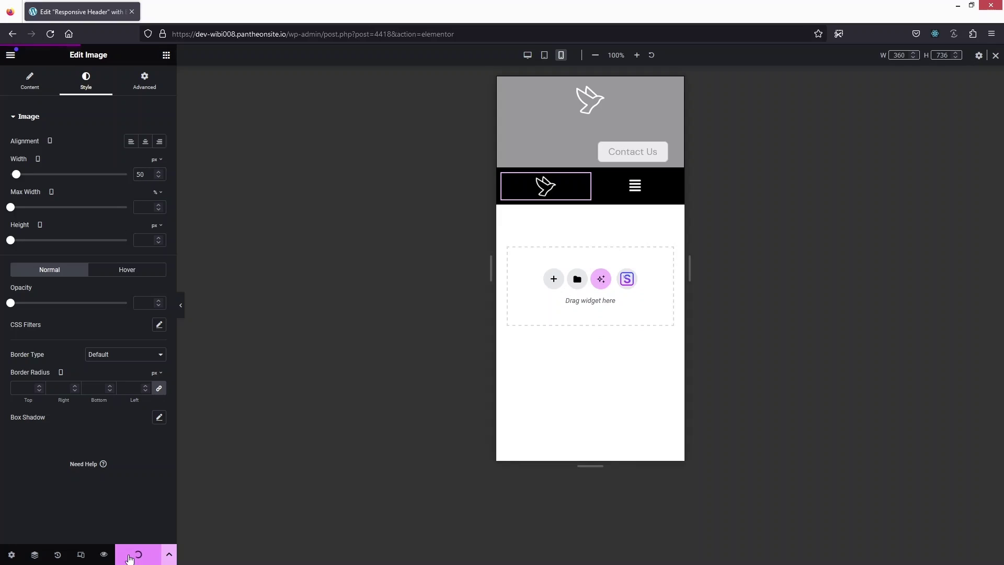
- Exit the Elementor editor and open the live site's homepage in a new browser tab
{"action": "left_click", "coordinate": [9, 58]}
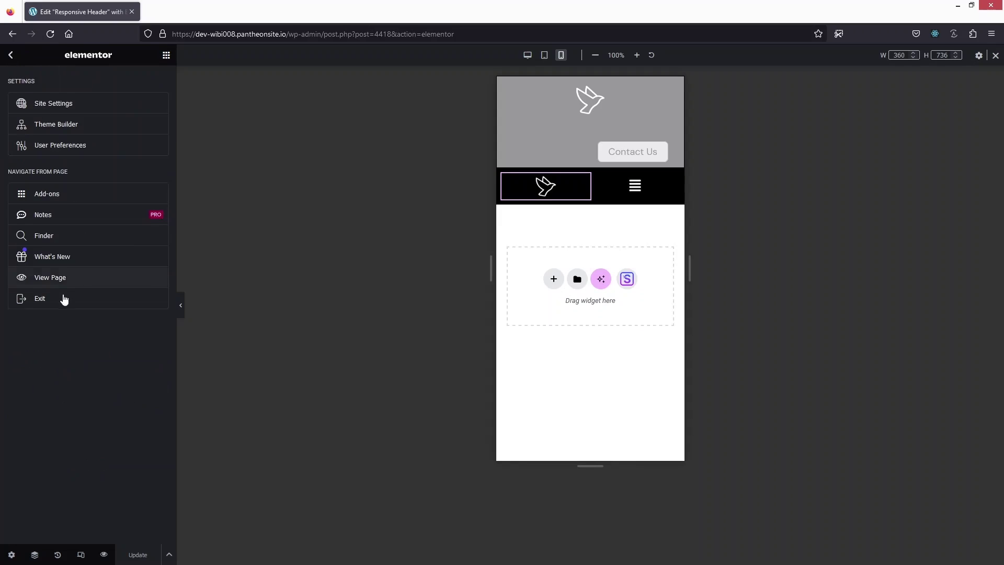
{"action": "left_click", "coordinate": [45, 297]}
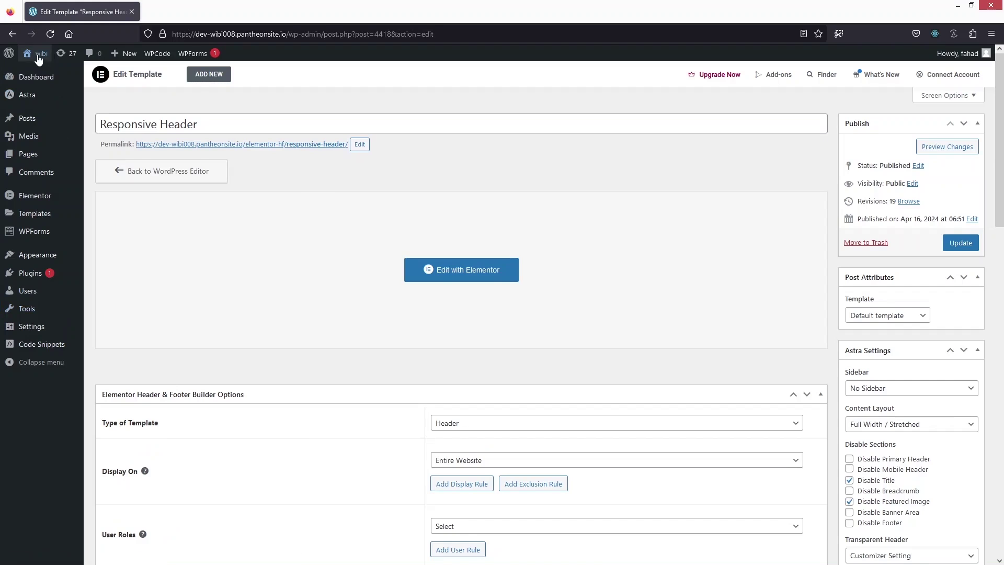
{"action": "mouse_move", "coordinate": [41, 54]}
{"action": "left_click", "coordinate": [37, 72]}
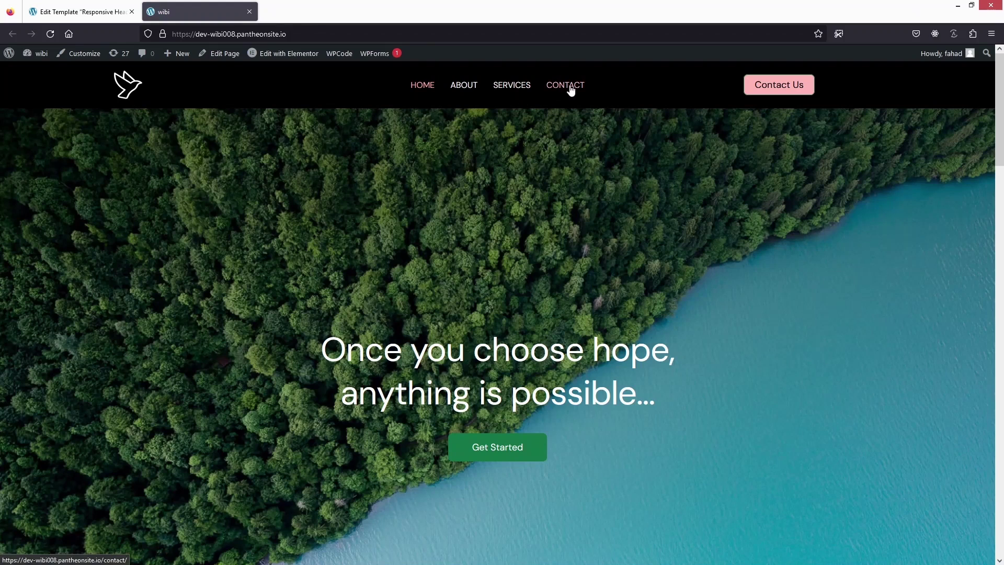
- Preview the homepage in the browser's responsive design mode at phone size, and test opening and closing the flyout menu
{"action": "right_click", "coordinate": [271, 163]}
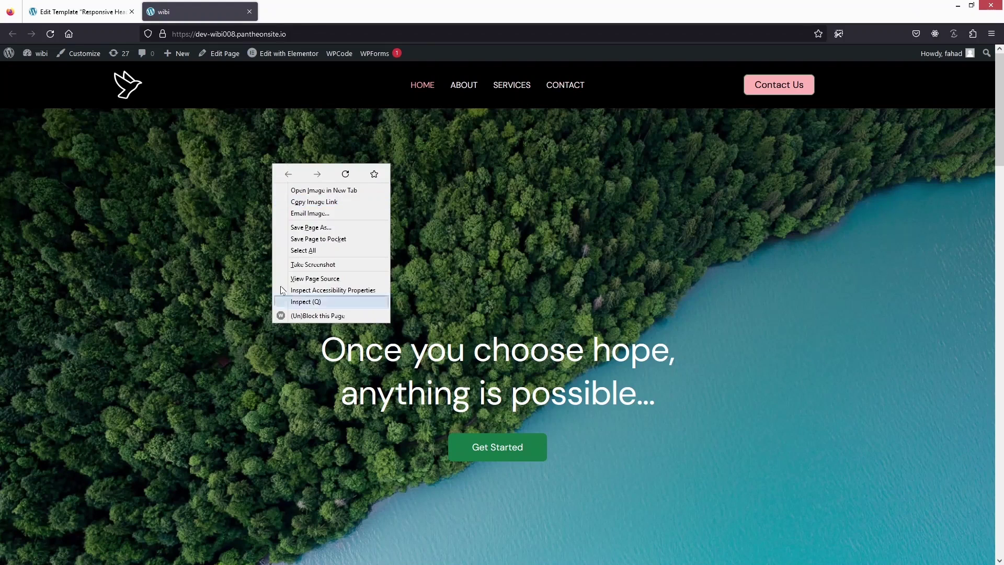
{"action": "left_click", "coordinate": [313, 301]}
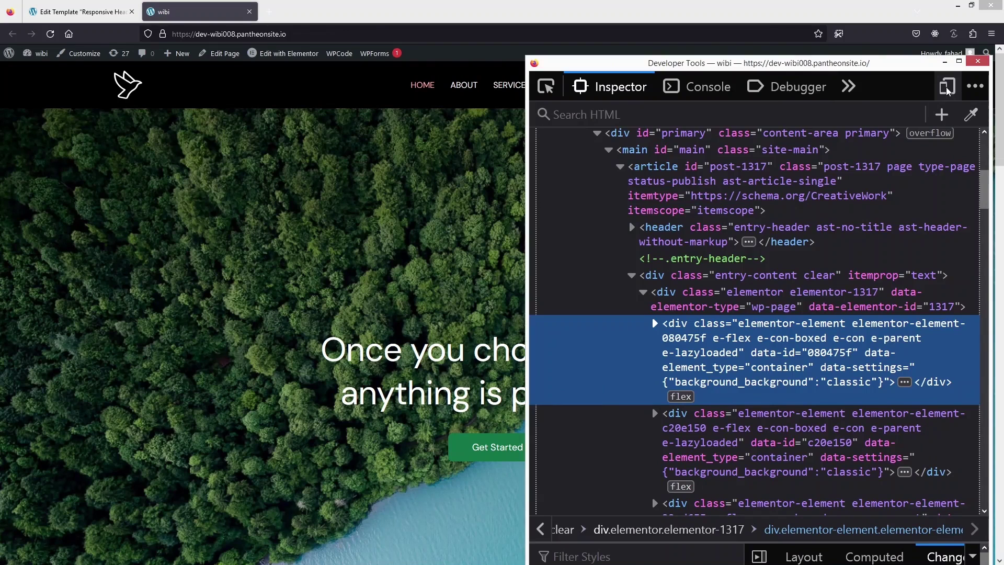
{"action": "left_click", "coordinate": [945, 86]}
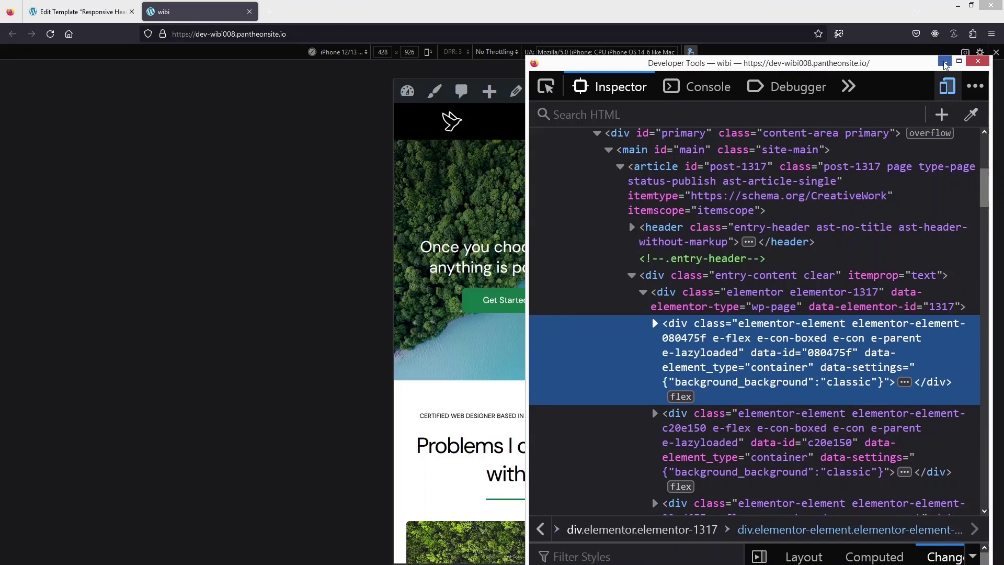
{"action": "left_click", "coordinate": [945, 62]}
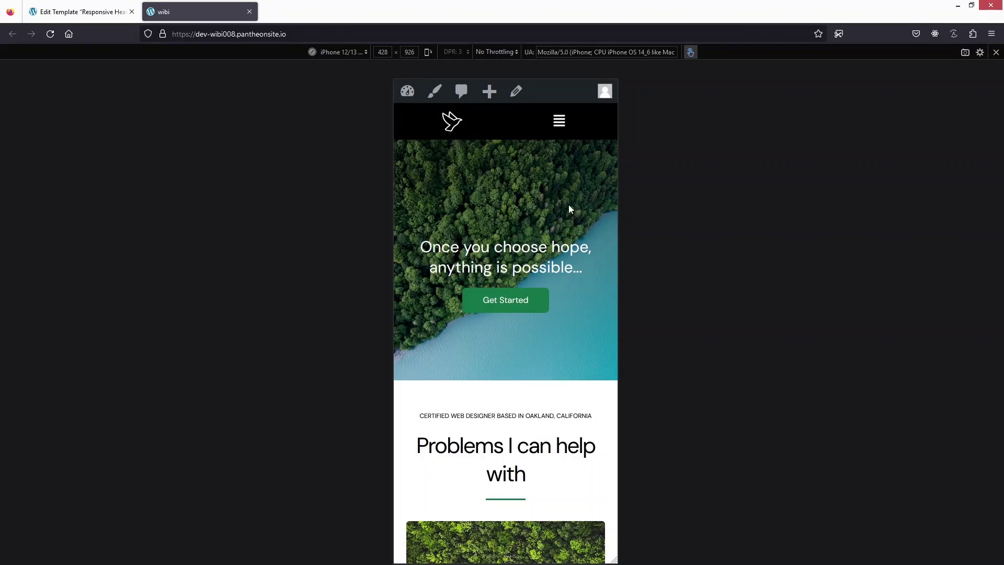
{"action": "left_click", "coordinate": [559, 123]}
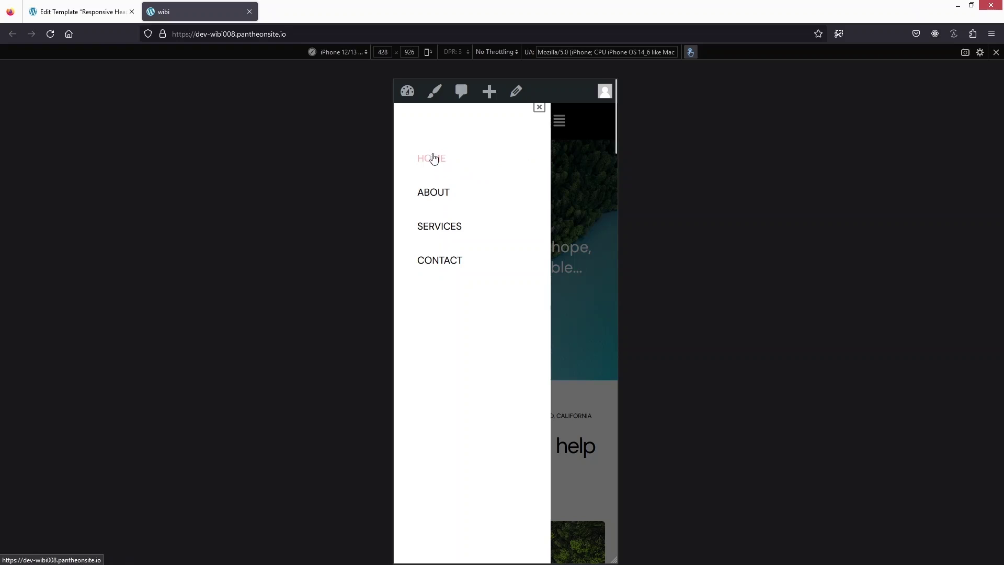
{"action": "left_click", "coordinate": [578, 135]}
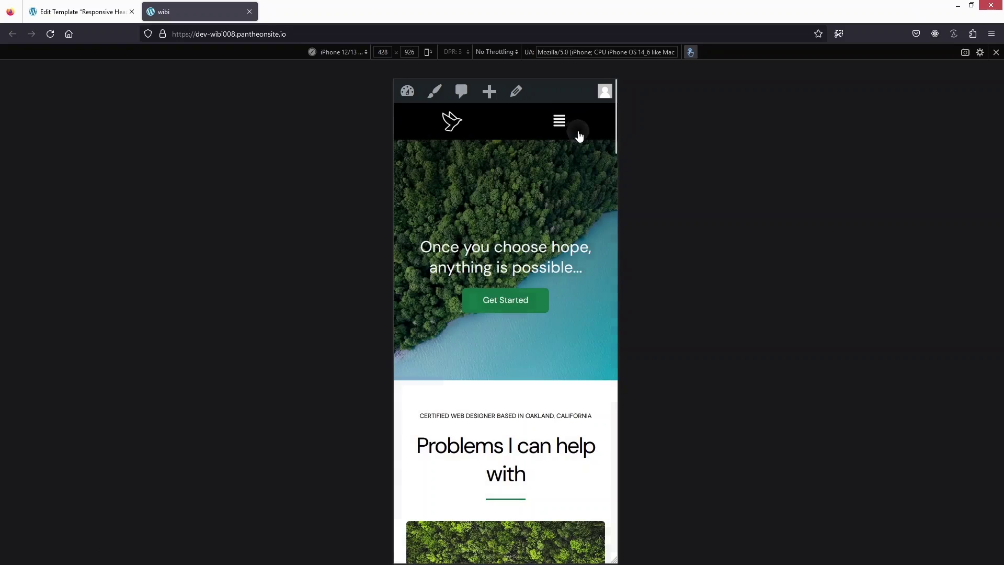
- Check the homepage header on the iPad iPadOS 14.7.1 preset and leave the responsive design mode
{"action": "left_click", "coordinate": [342, 52]}
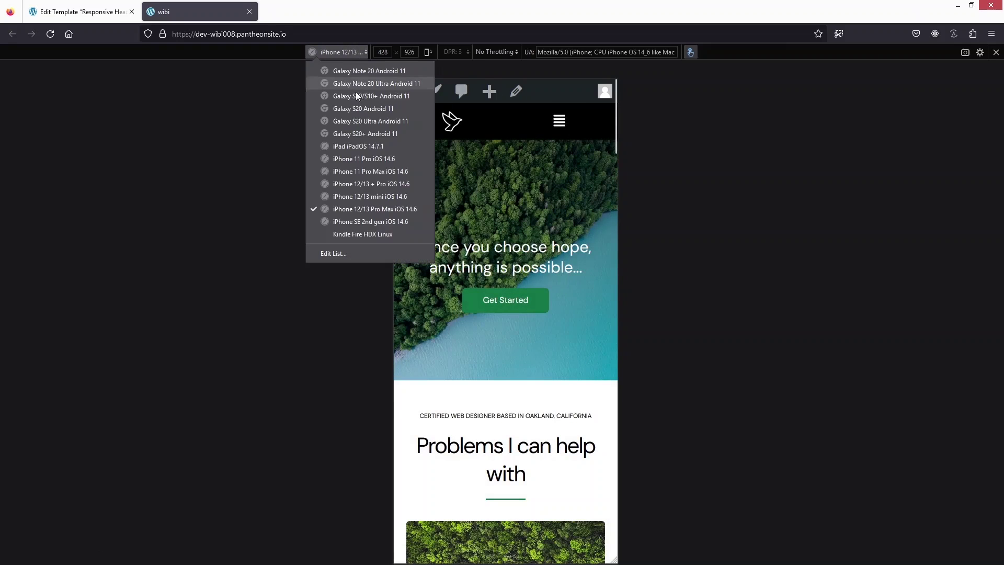
{"action": "left_click", "coordinate": [344, 146]}
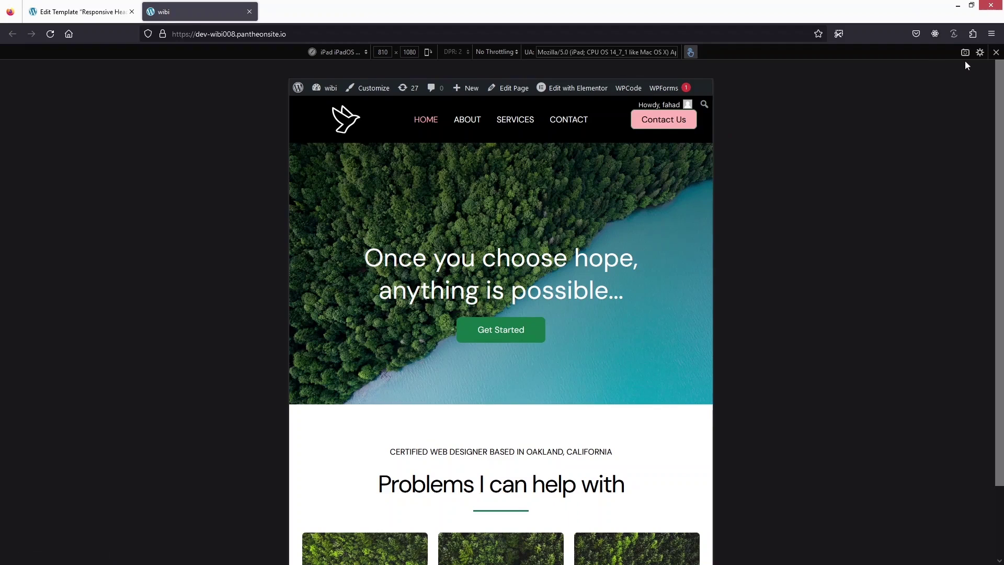
{"action": "left_click", "coordinate": [997, 52]}
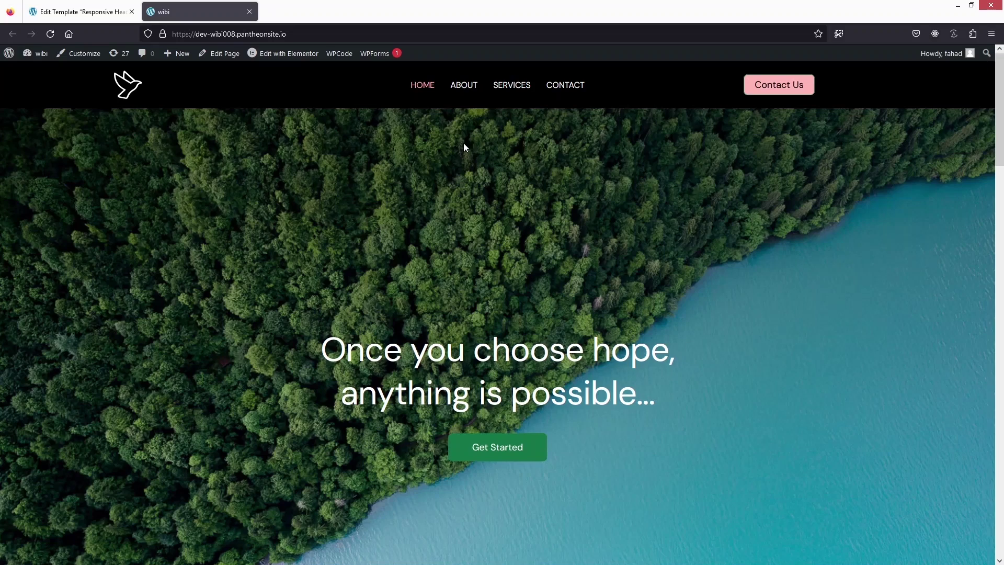